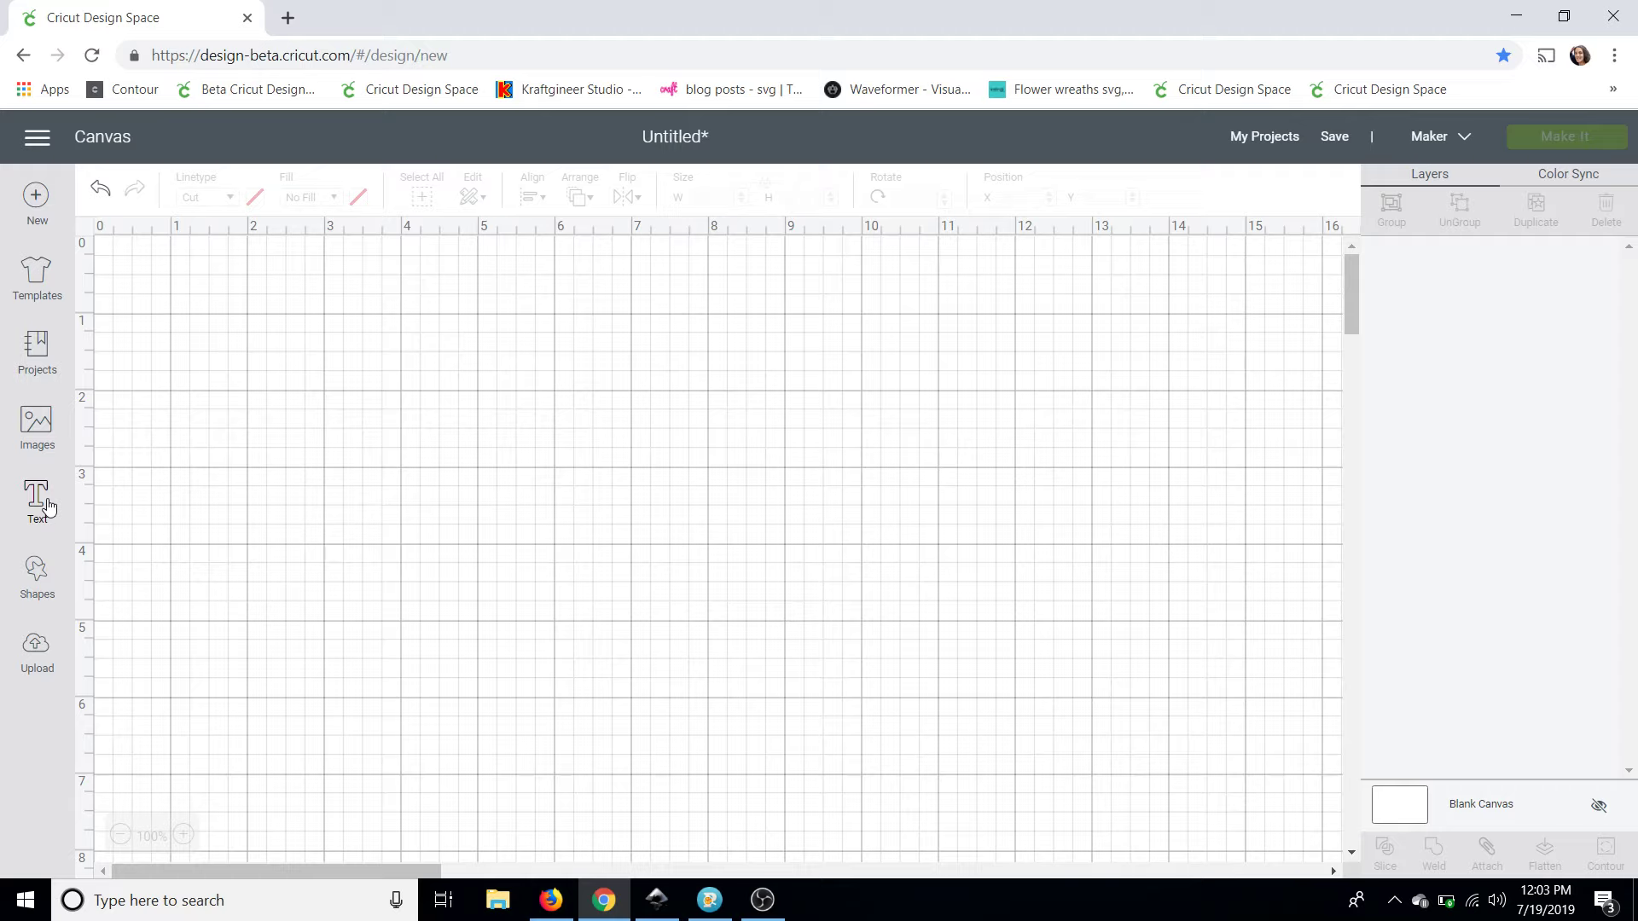
- Add 'hello' in Samantha Upright, move it up and enlarge it to 9.028 × 3.297 inches
click(38, 500)
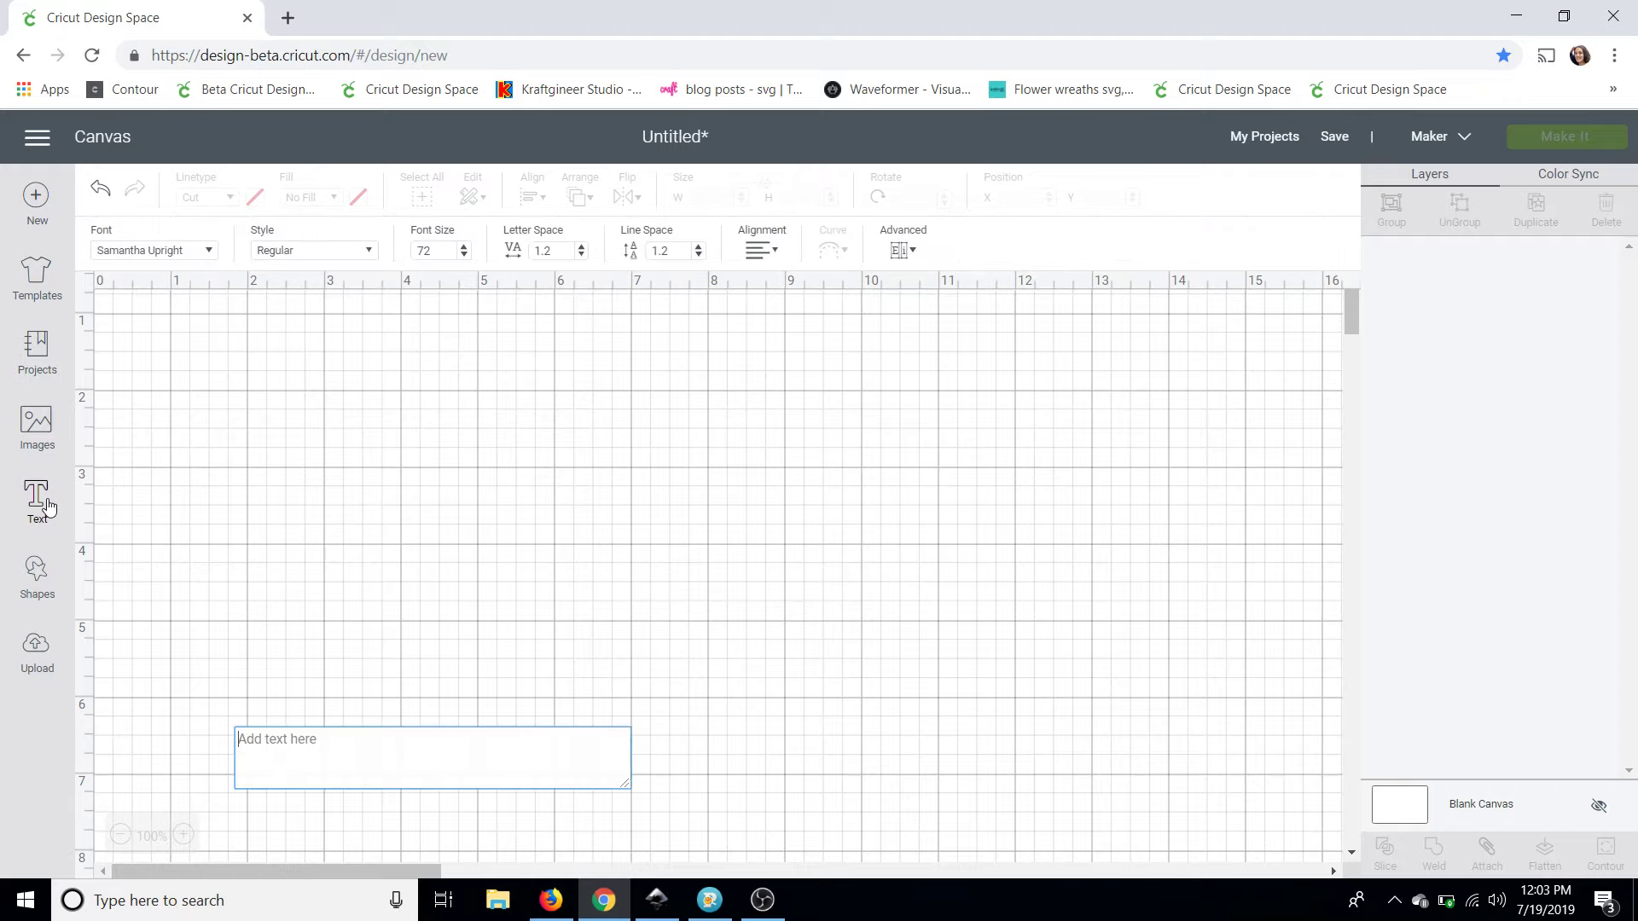
text(hello)
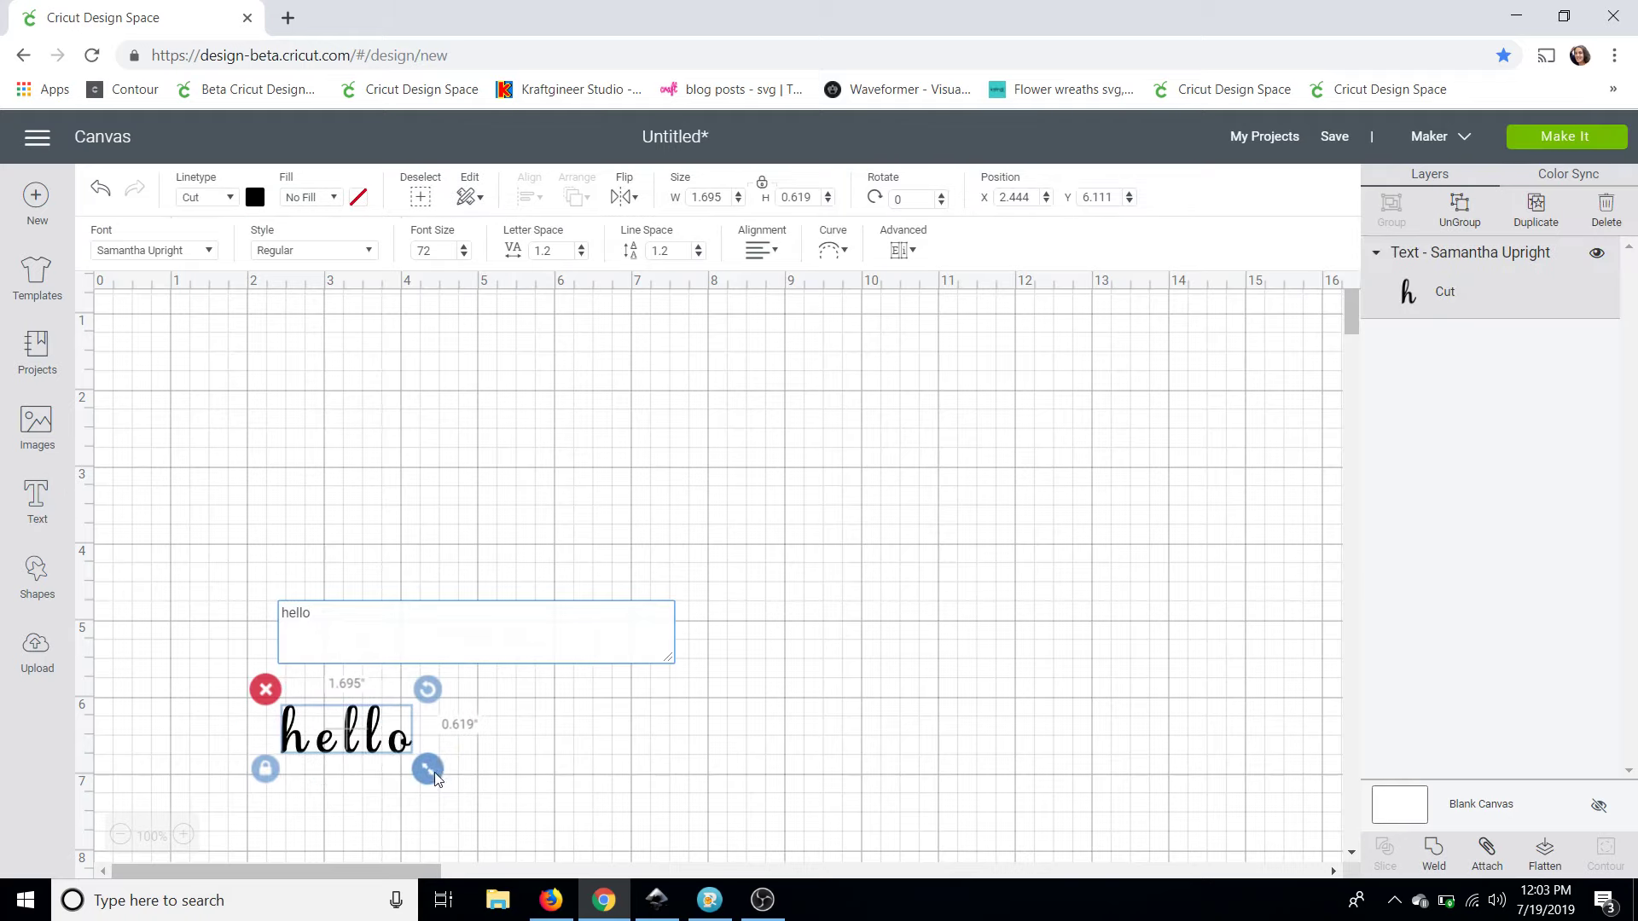
drag(435, 778, 454, 784)
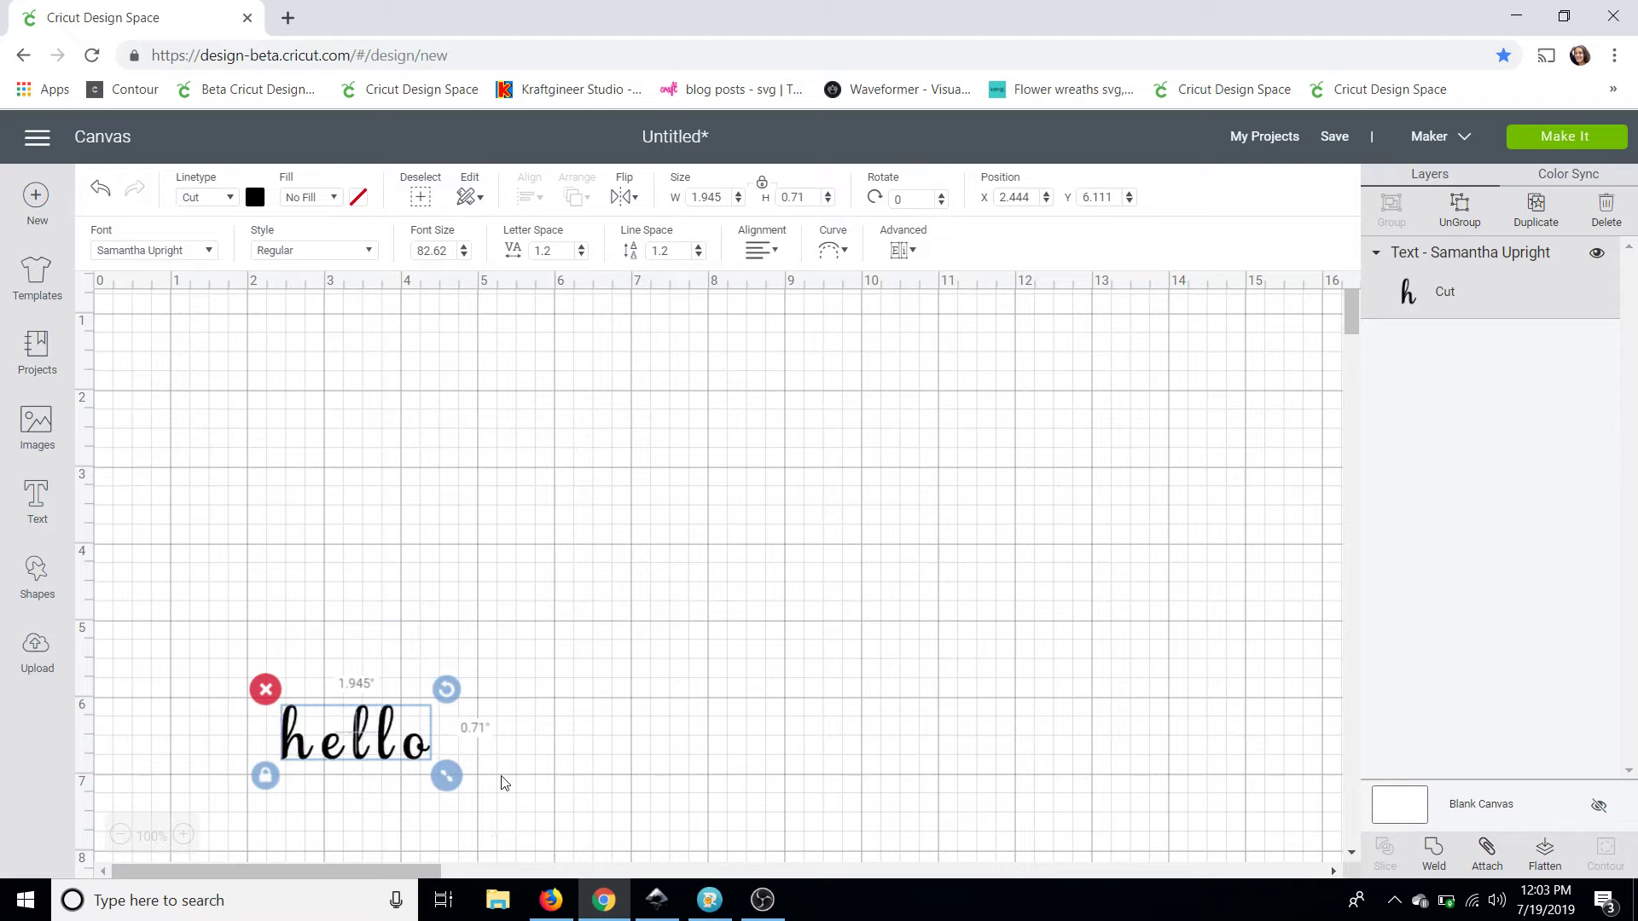
drag(402, 683, 485, 386)
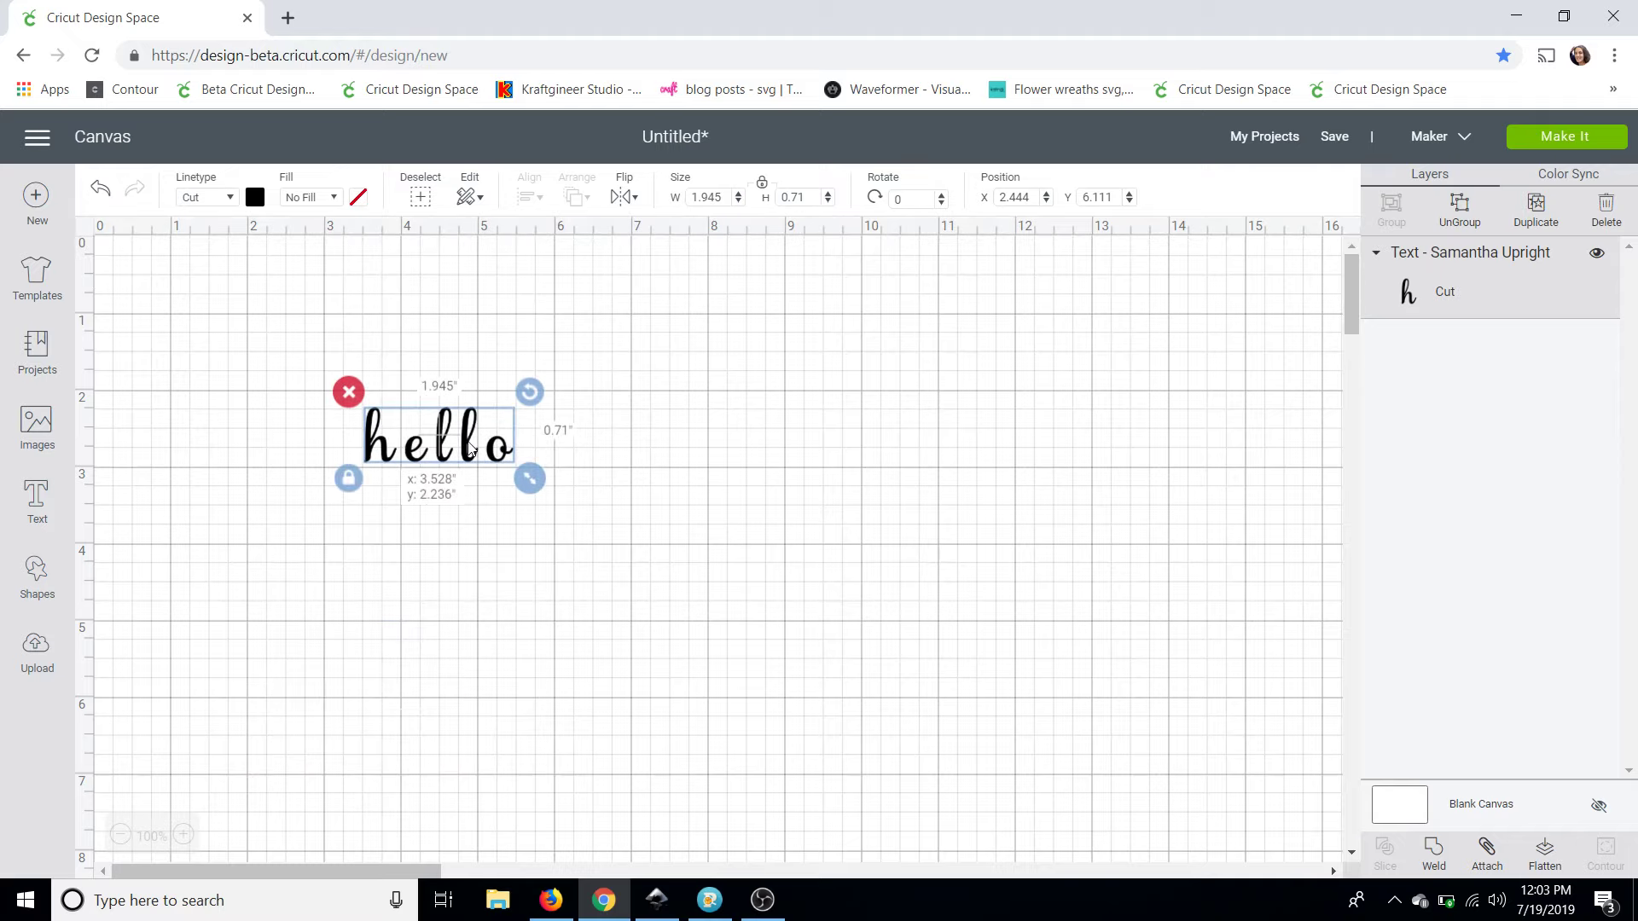
drag(529, 489, 1086, 768)
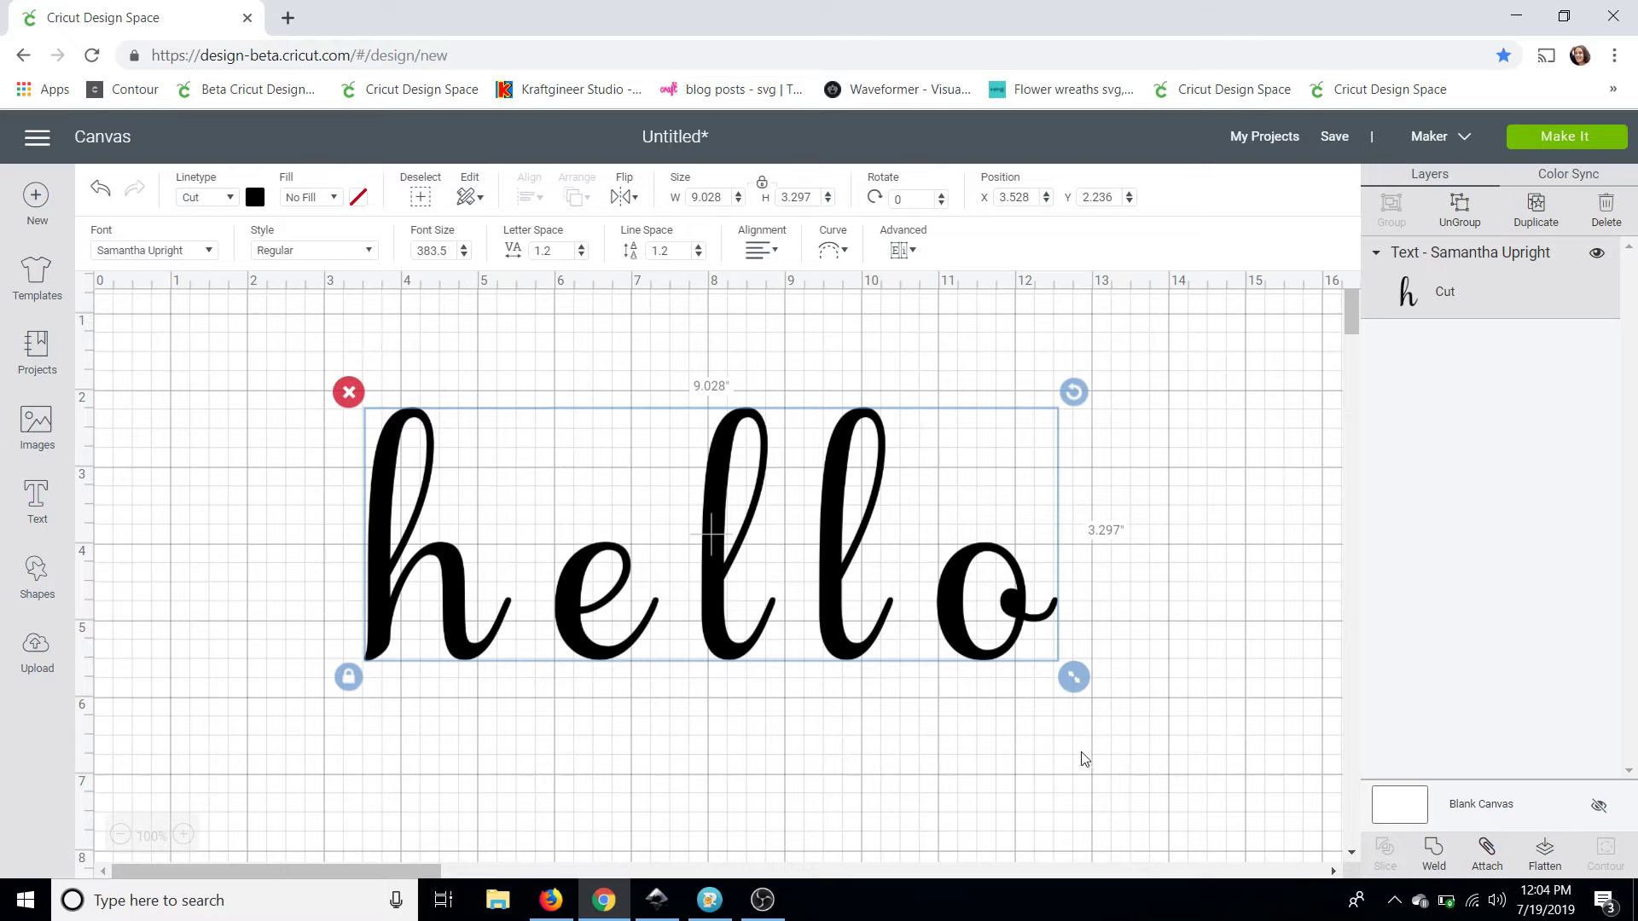
- Reset hello's letter spacing to 0, then step it down to -0.2
click(561, 247)
text(0)
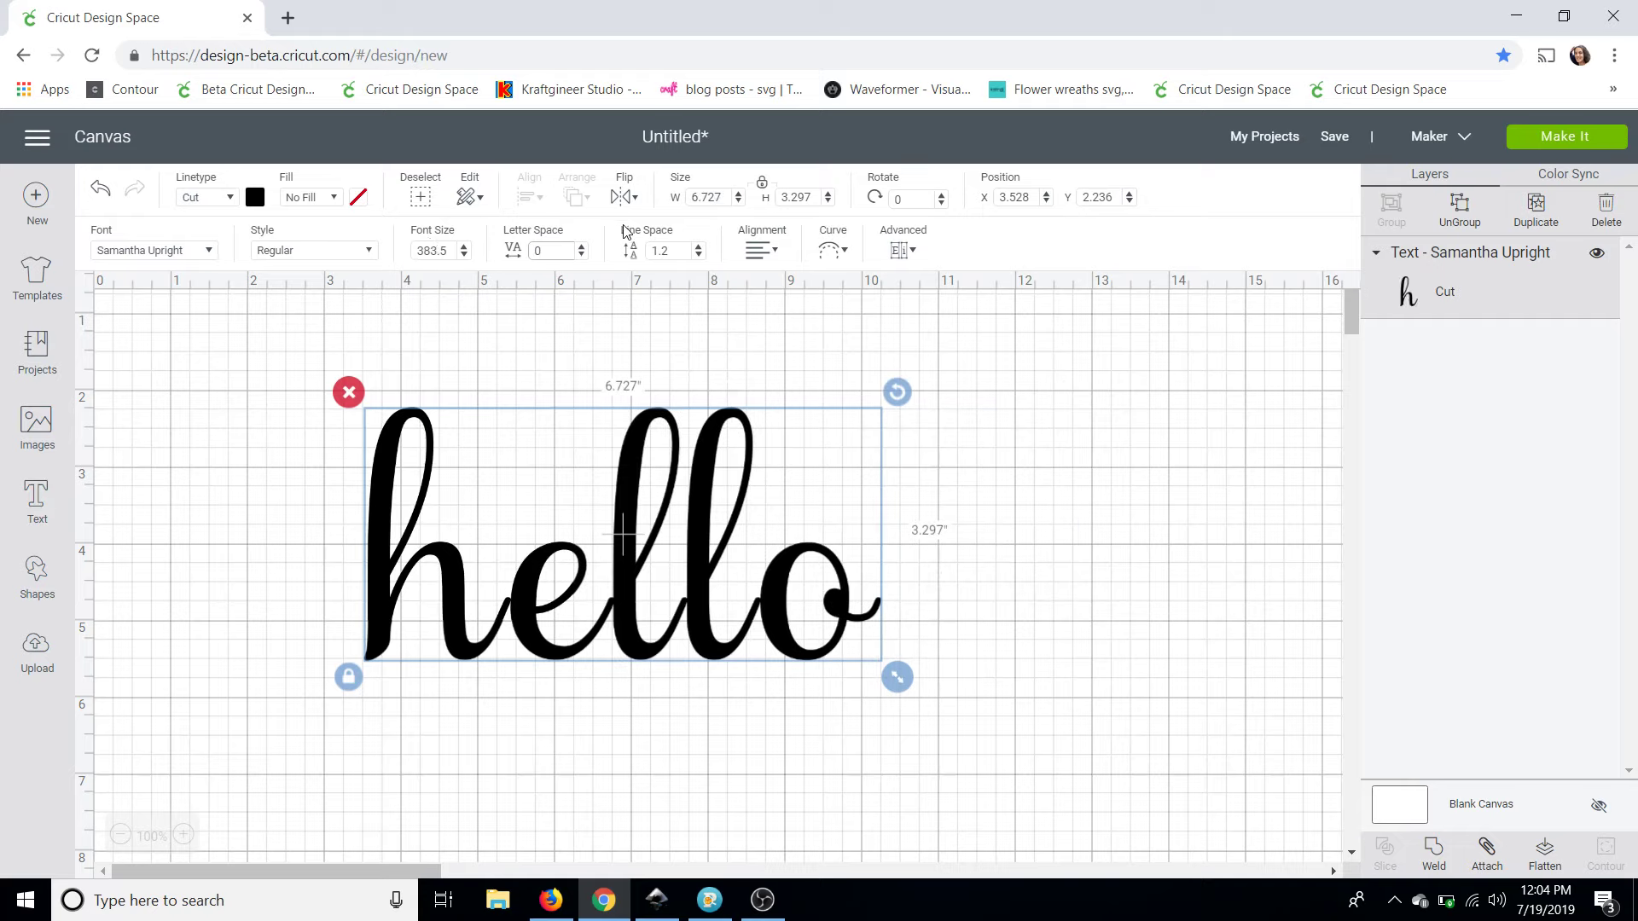
click(582, 257)
click(583, 258)
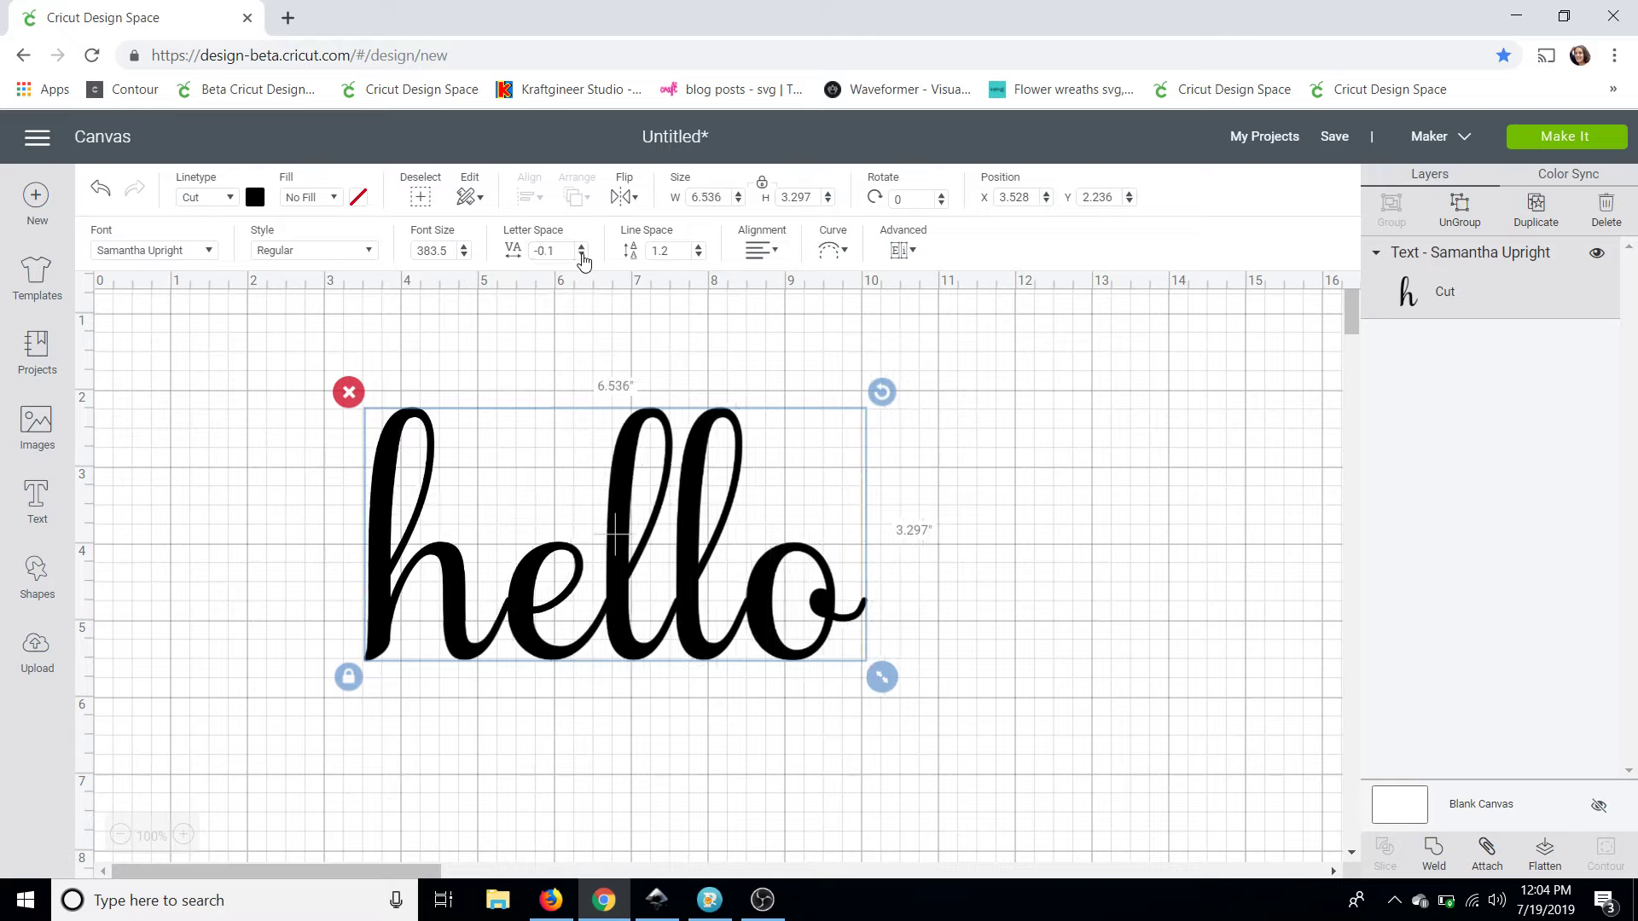
click(583, 257)
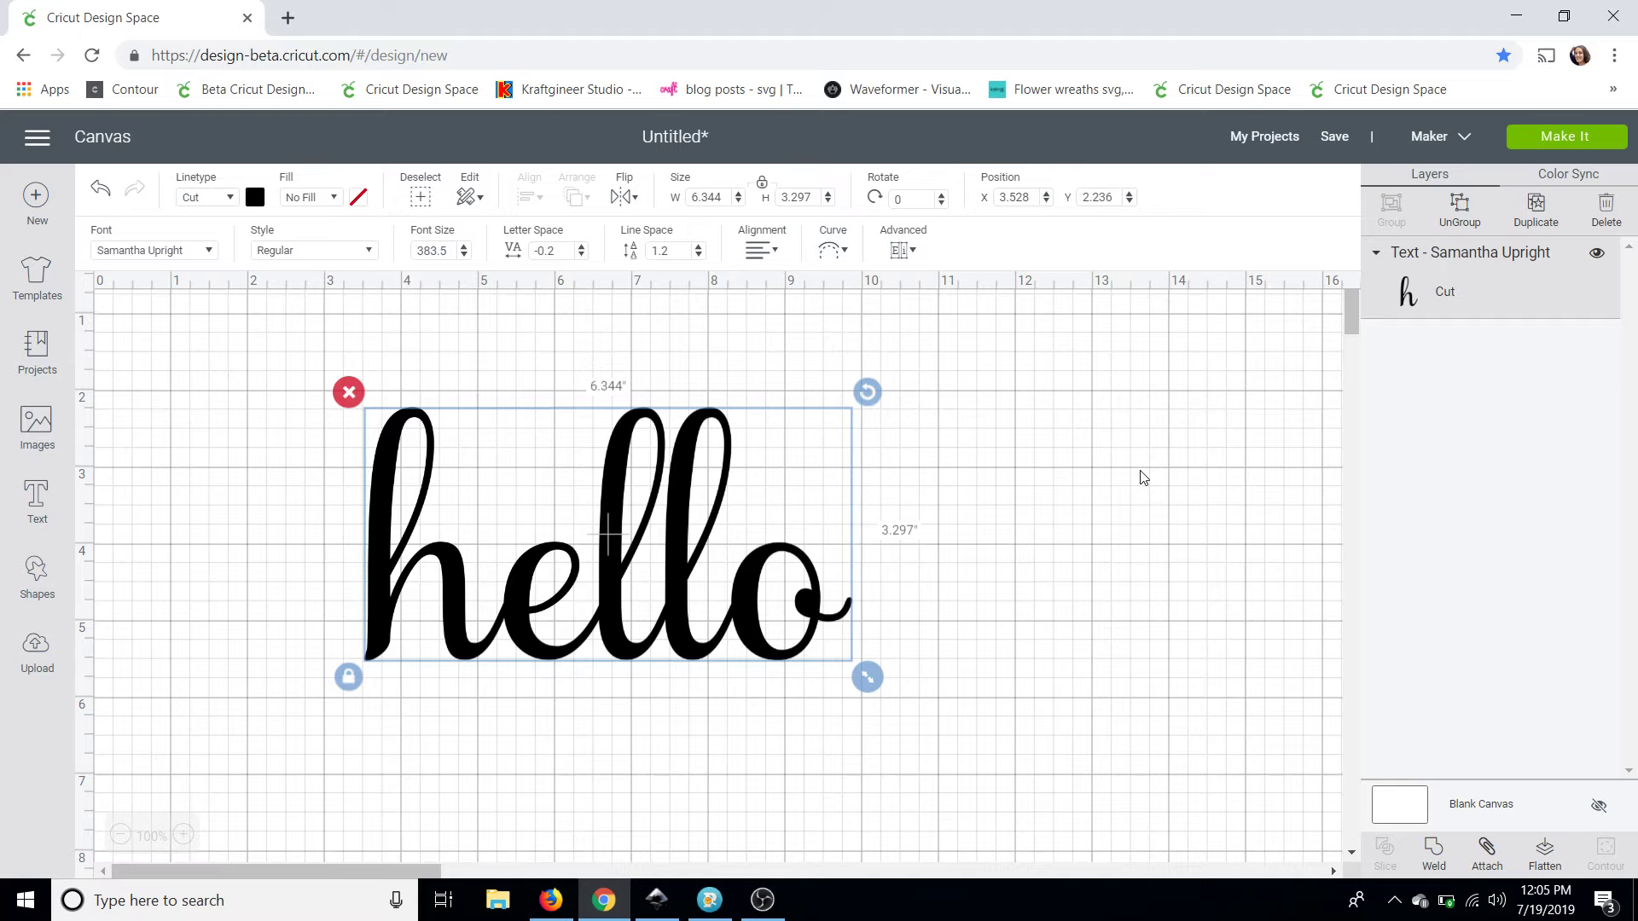
- Colour the hello text light blue
click(255, 199)
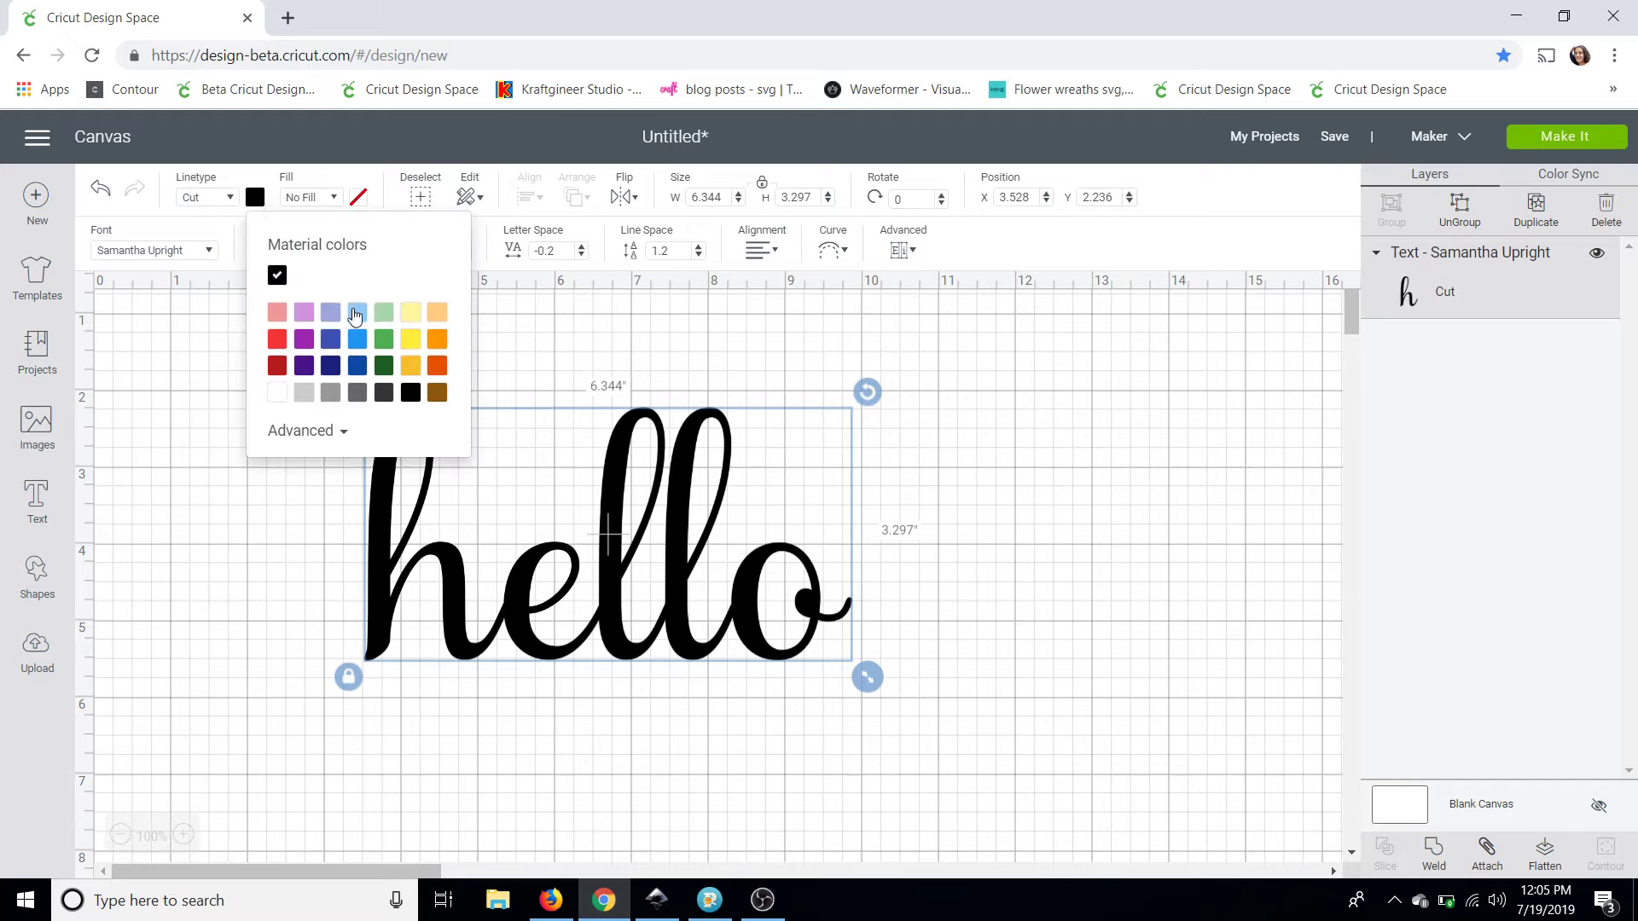
click(356, 315)
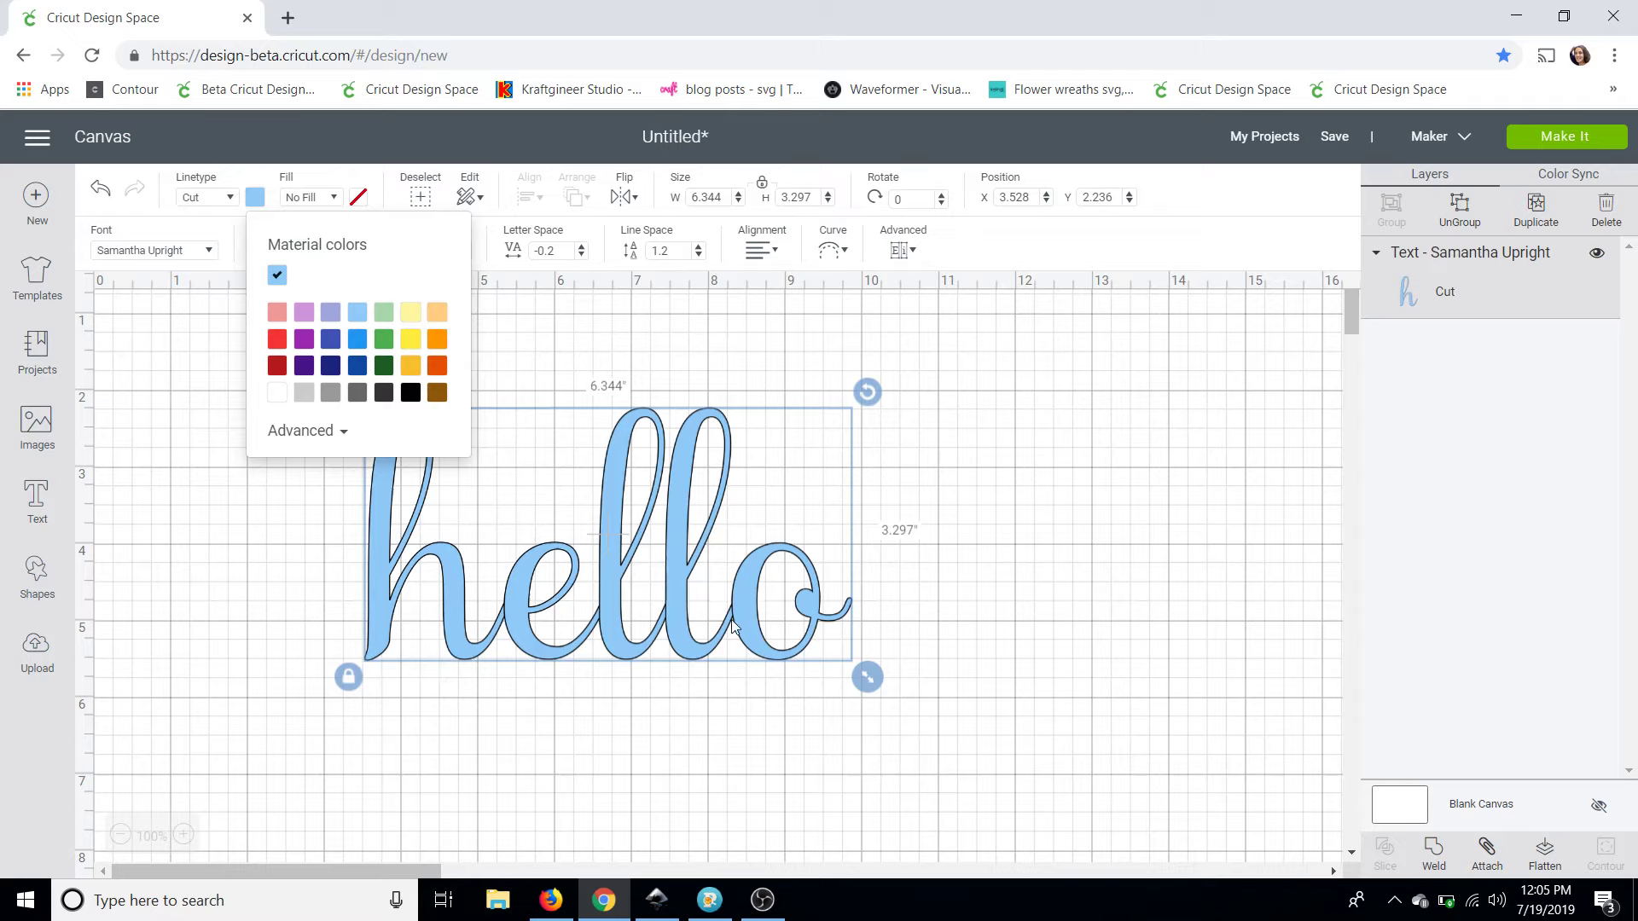
click(918, 638)
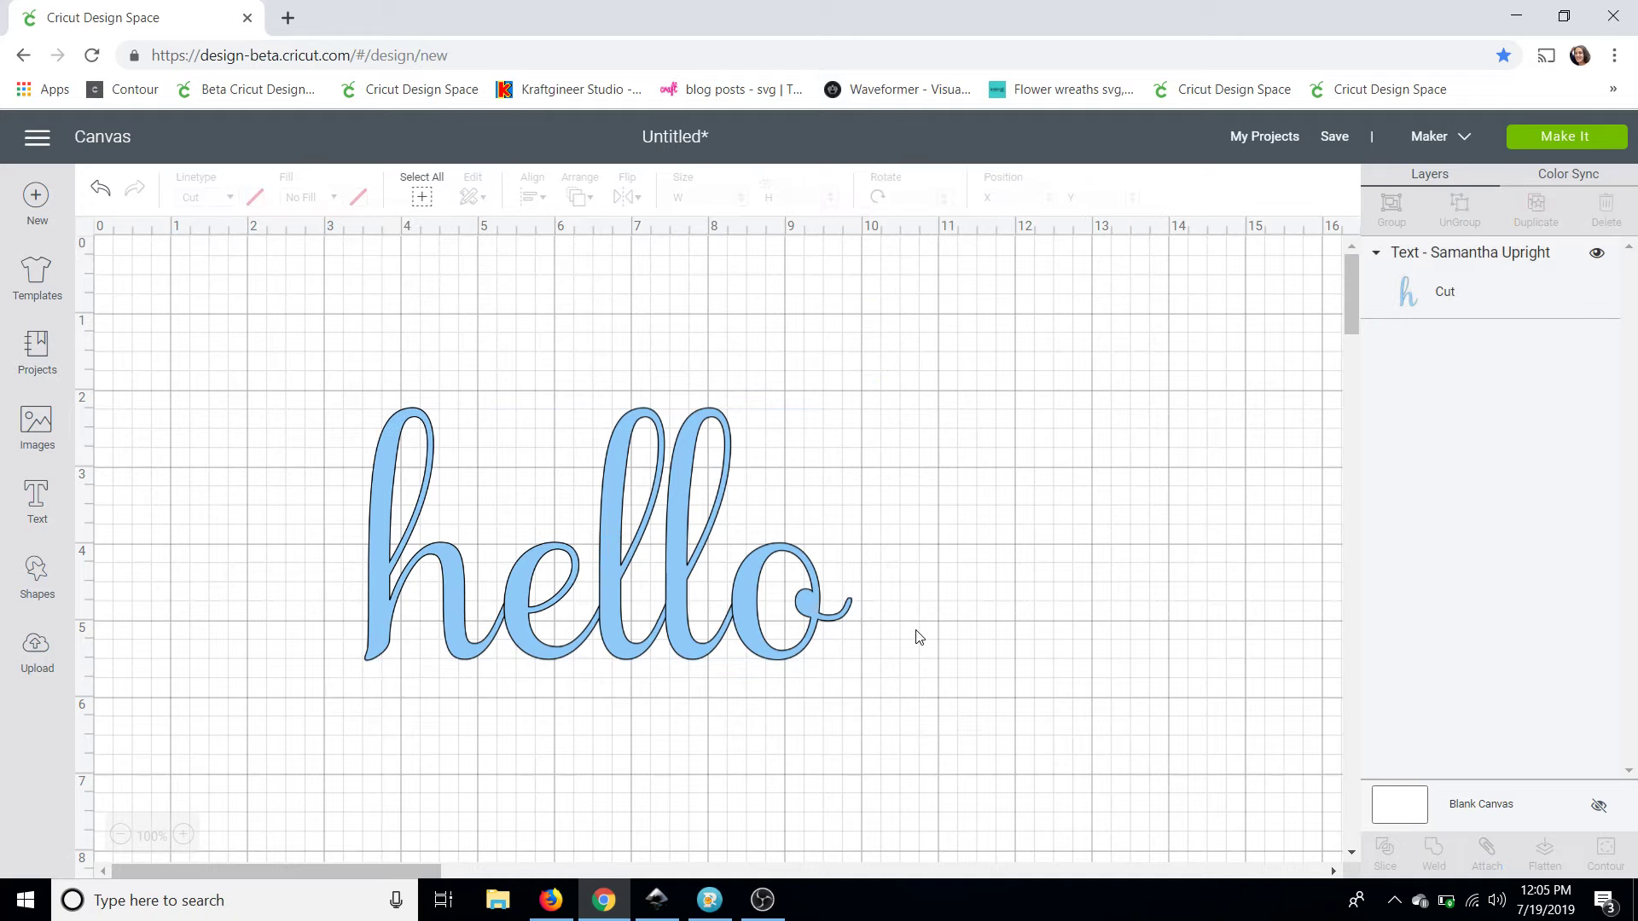
- Duplicate the hello text and hide the copy's layer as a backup
click(719, 631)
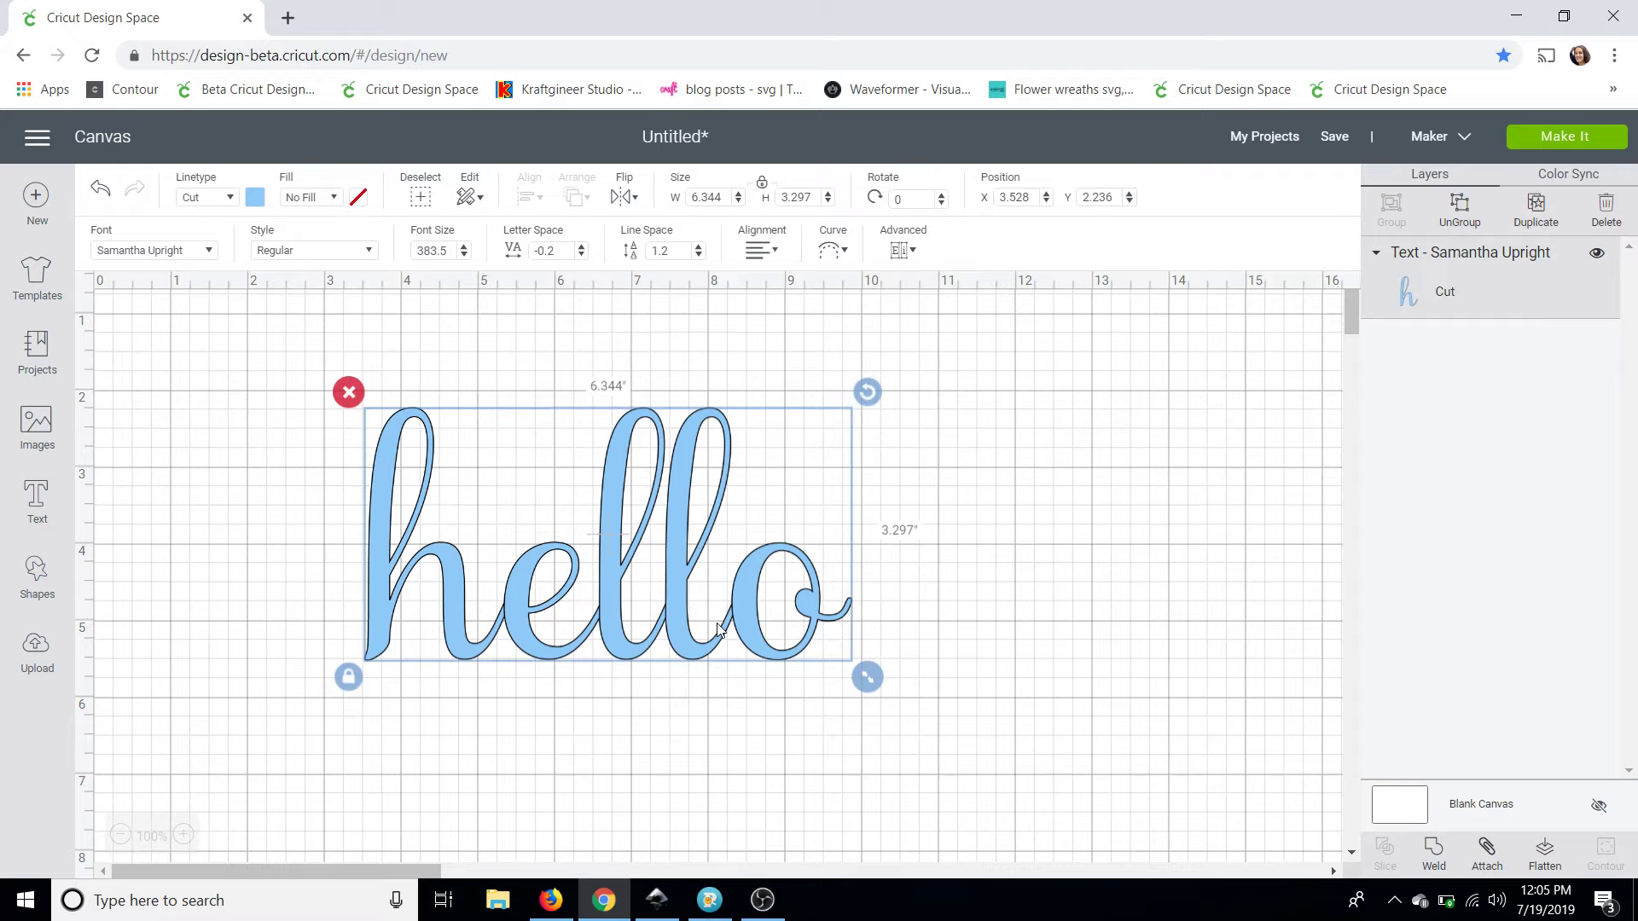
click(1540, 212)
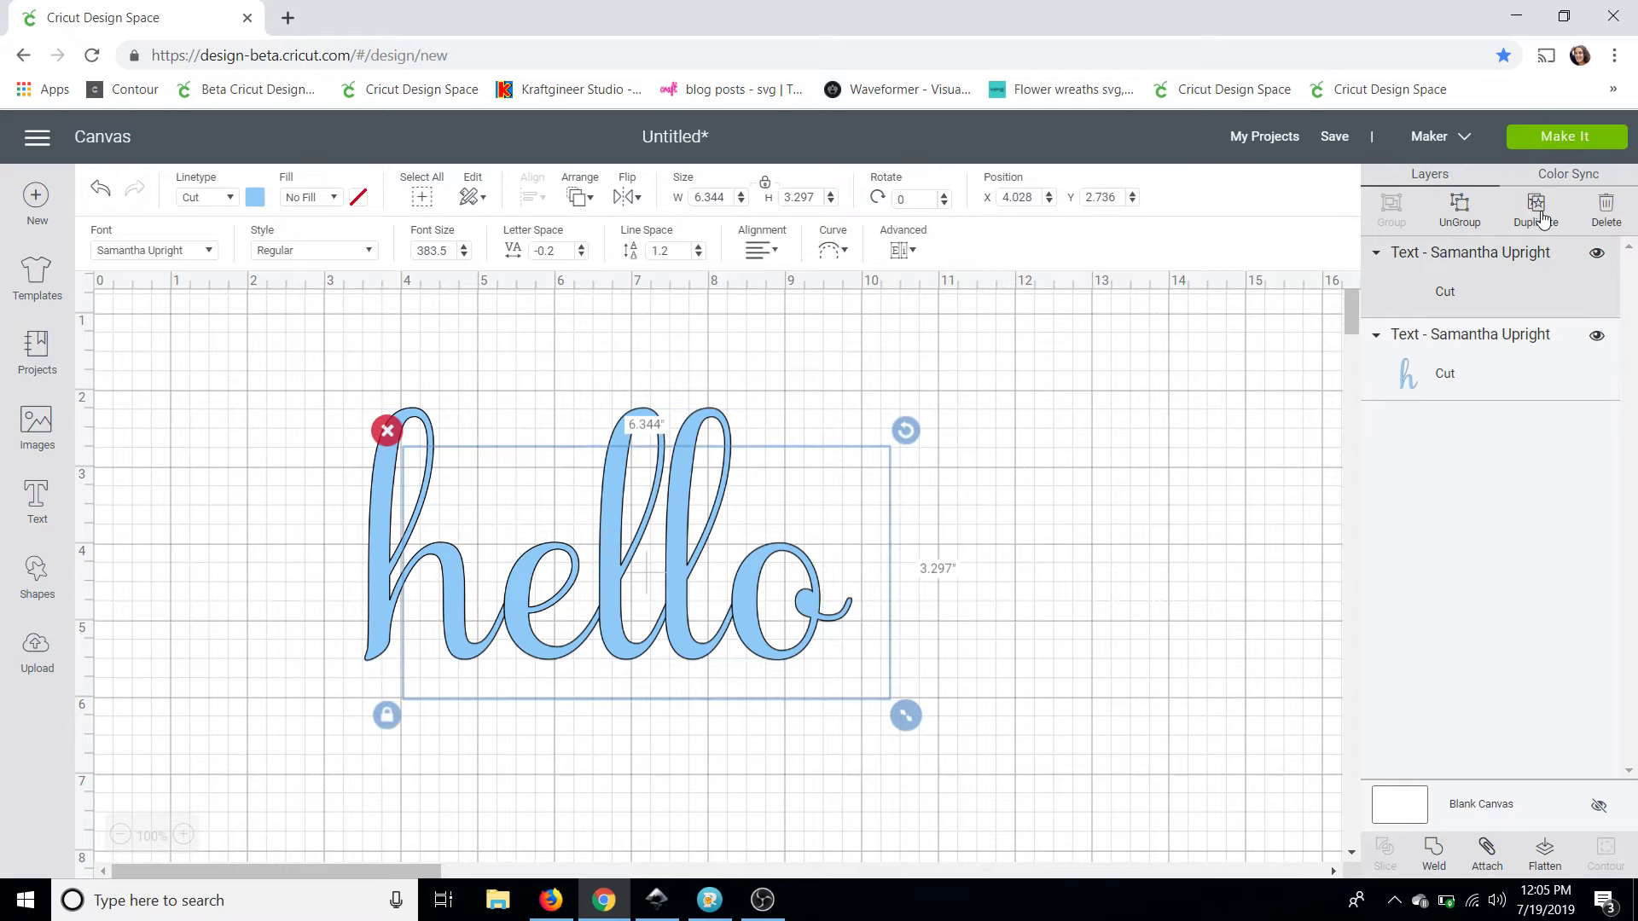
click(1596, 254)
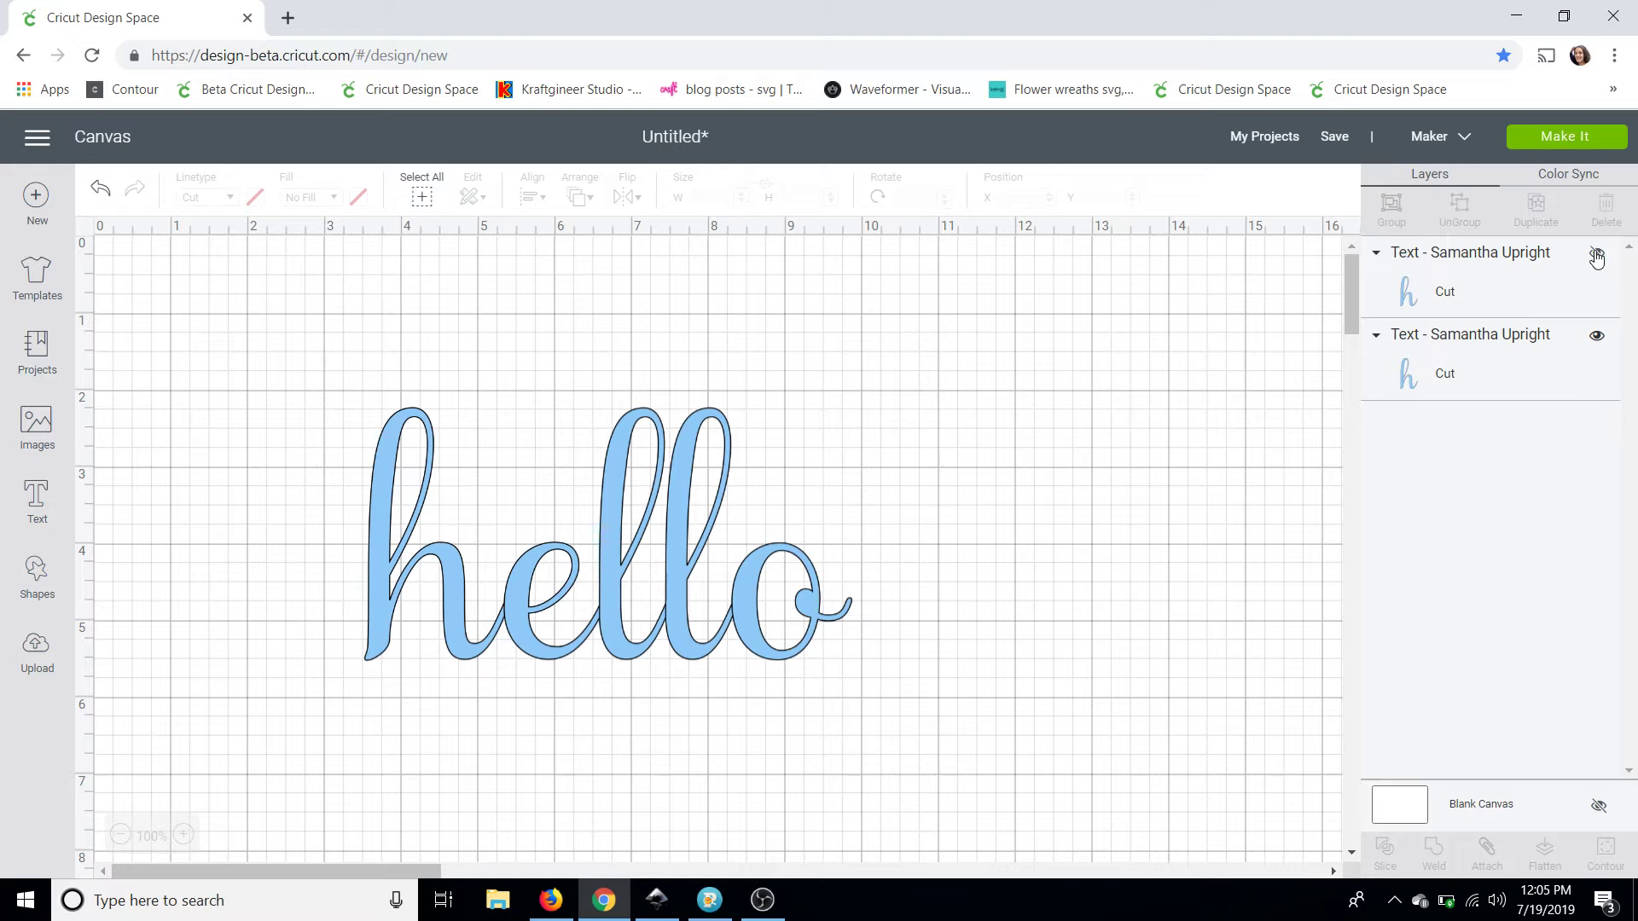
- Ungroup hello into five letters, nudge the o against the second l, and select all letters
click(733, 614)
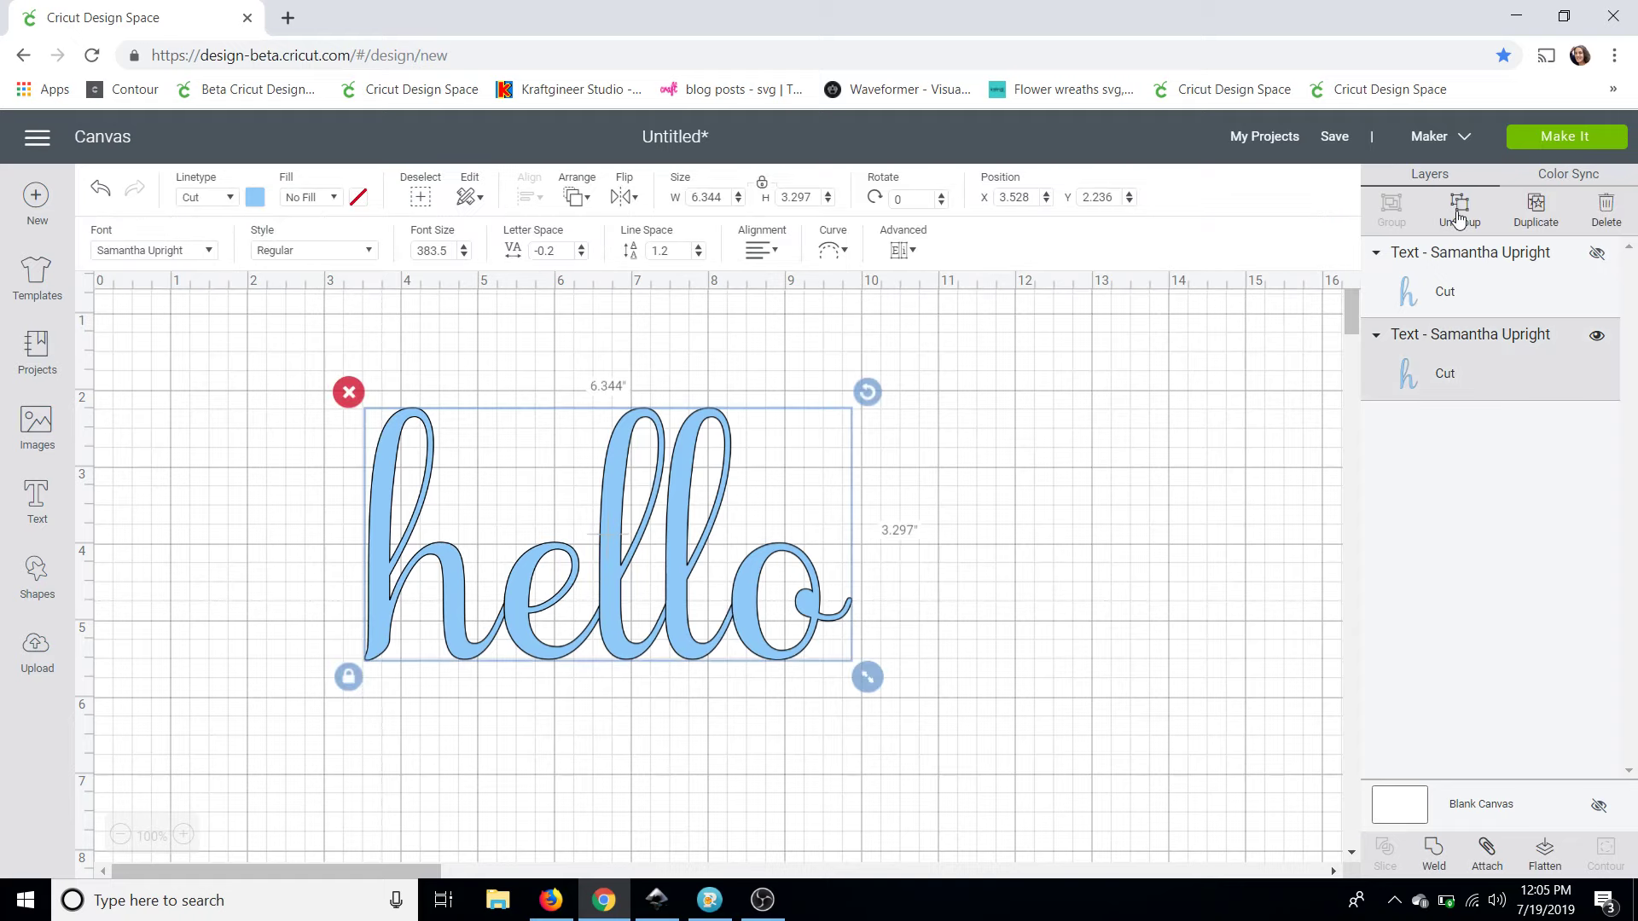
click(1459, 217)
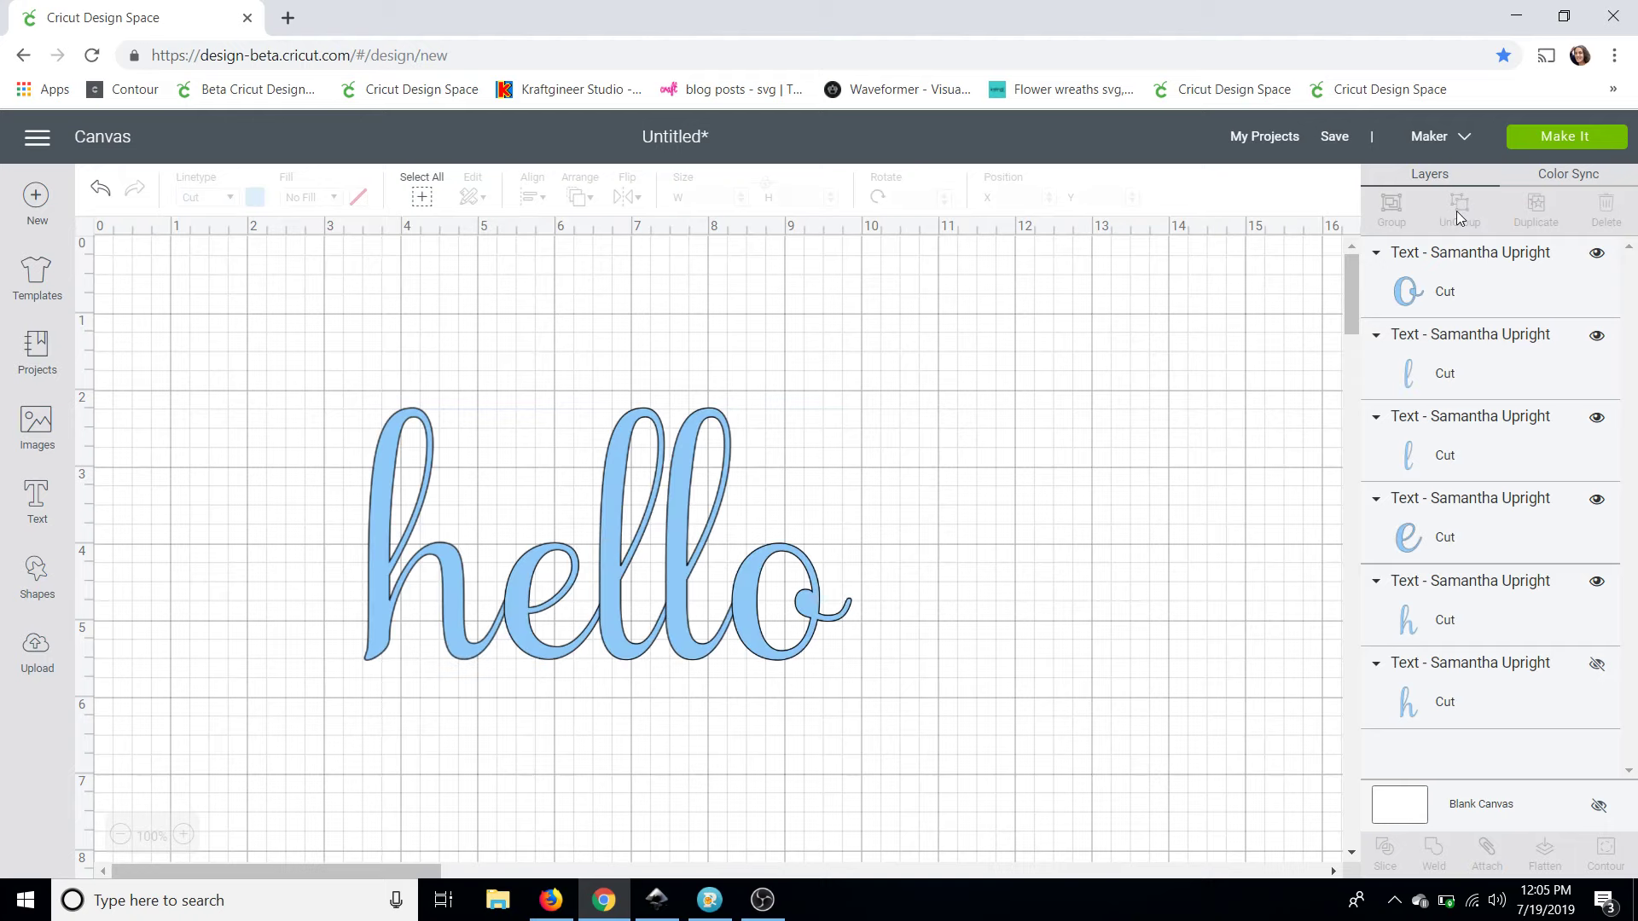
click(752, 591)
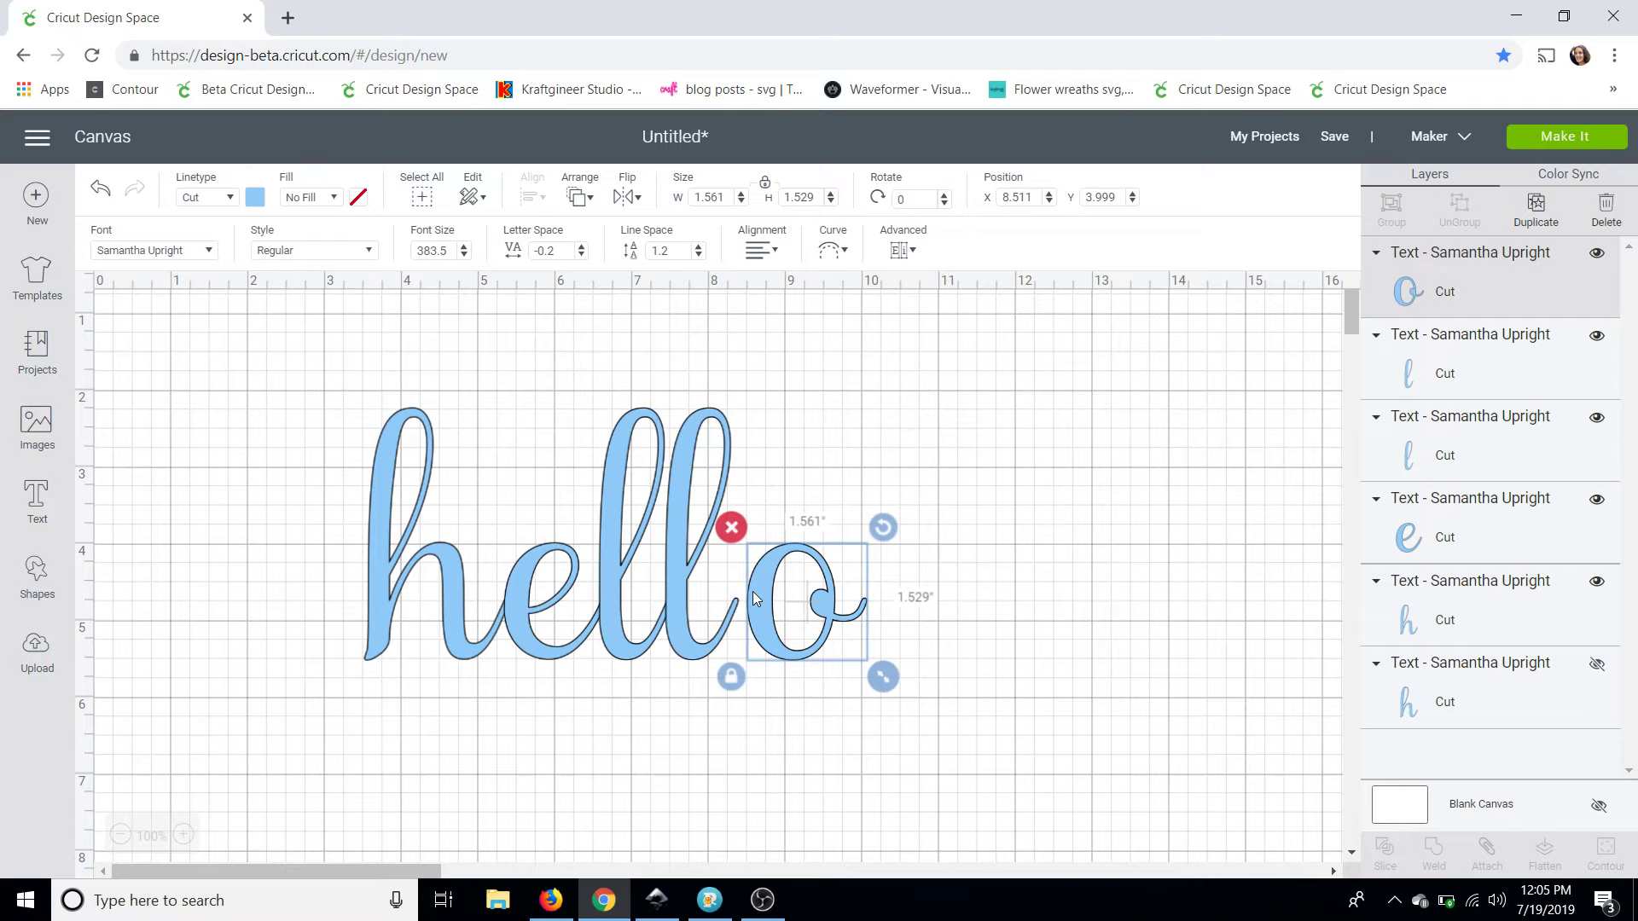
mouse_move(755, 597)
mouse_down()
mouse_move(854, 595)
mouse_move(740, 597)
mouse_up()
click(325, 491)
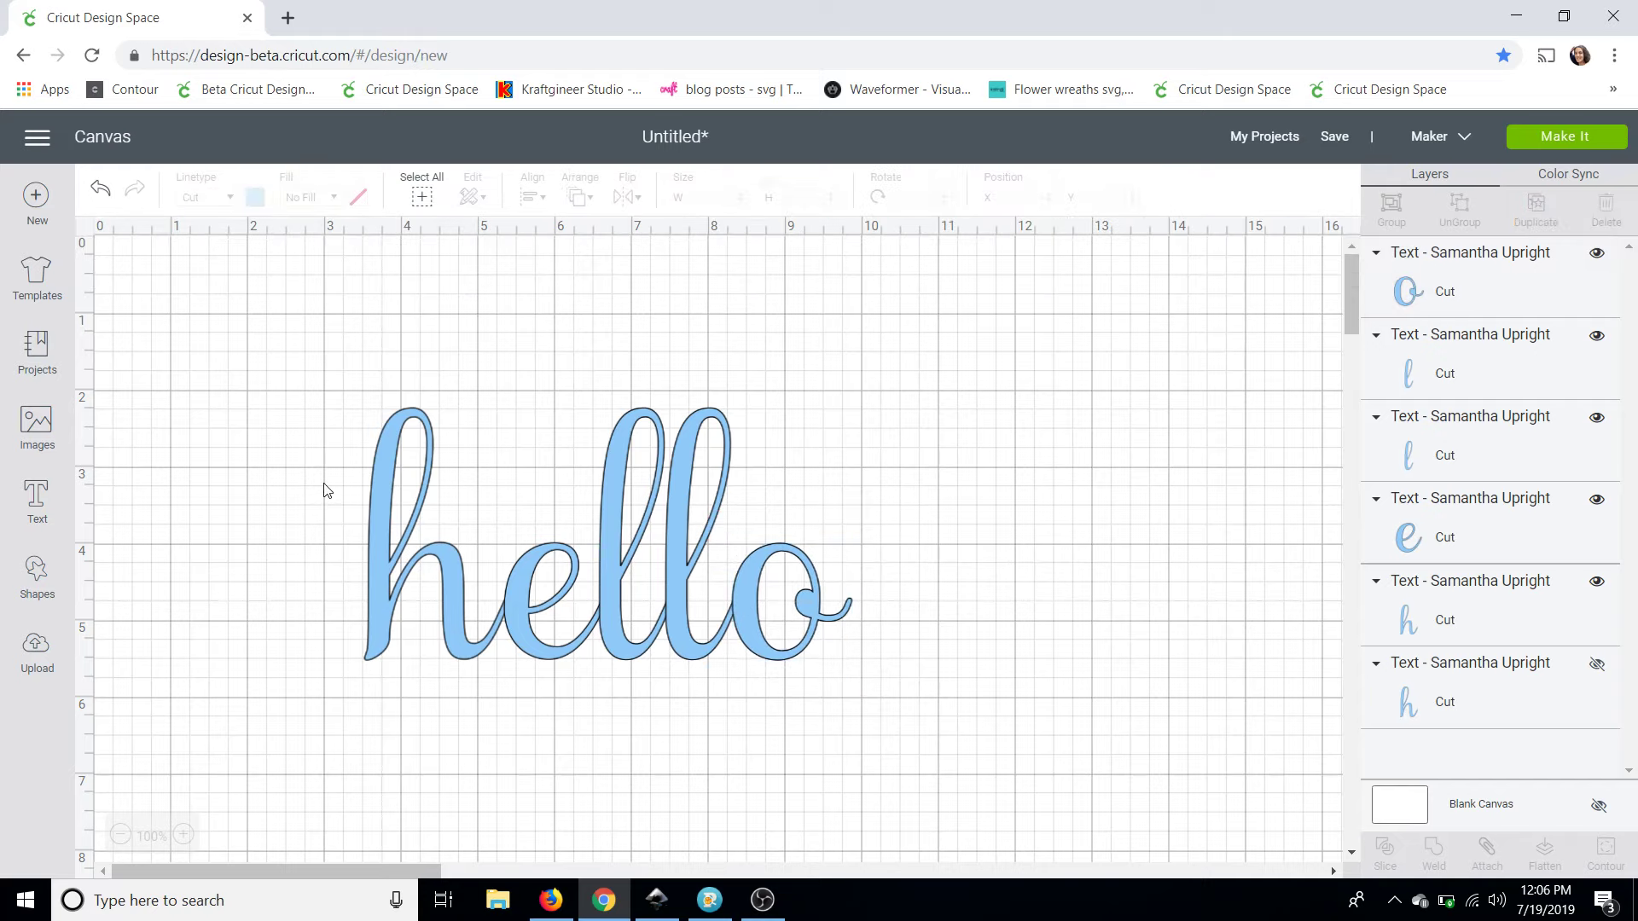
drag(273, 354, 837, 702)
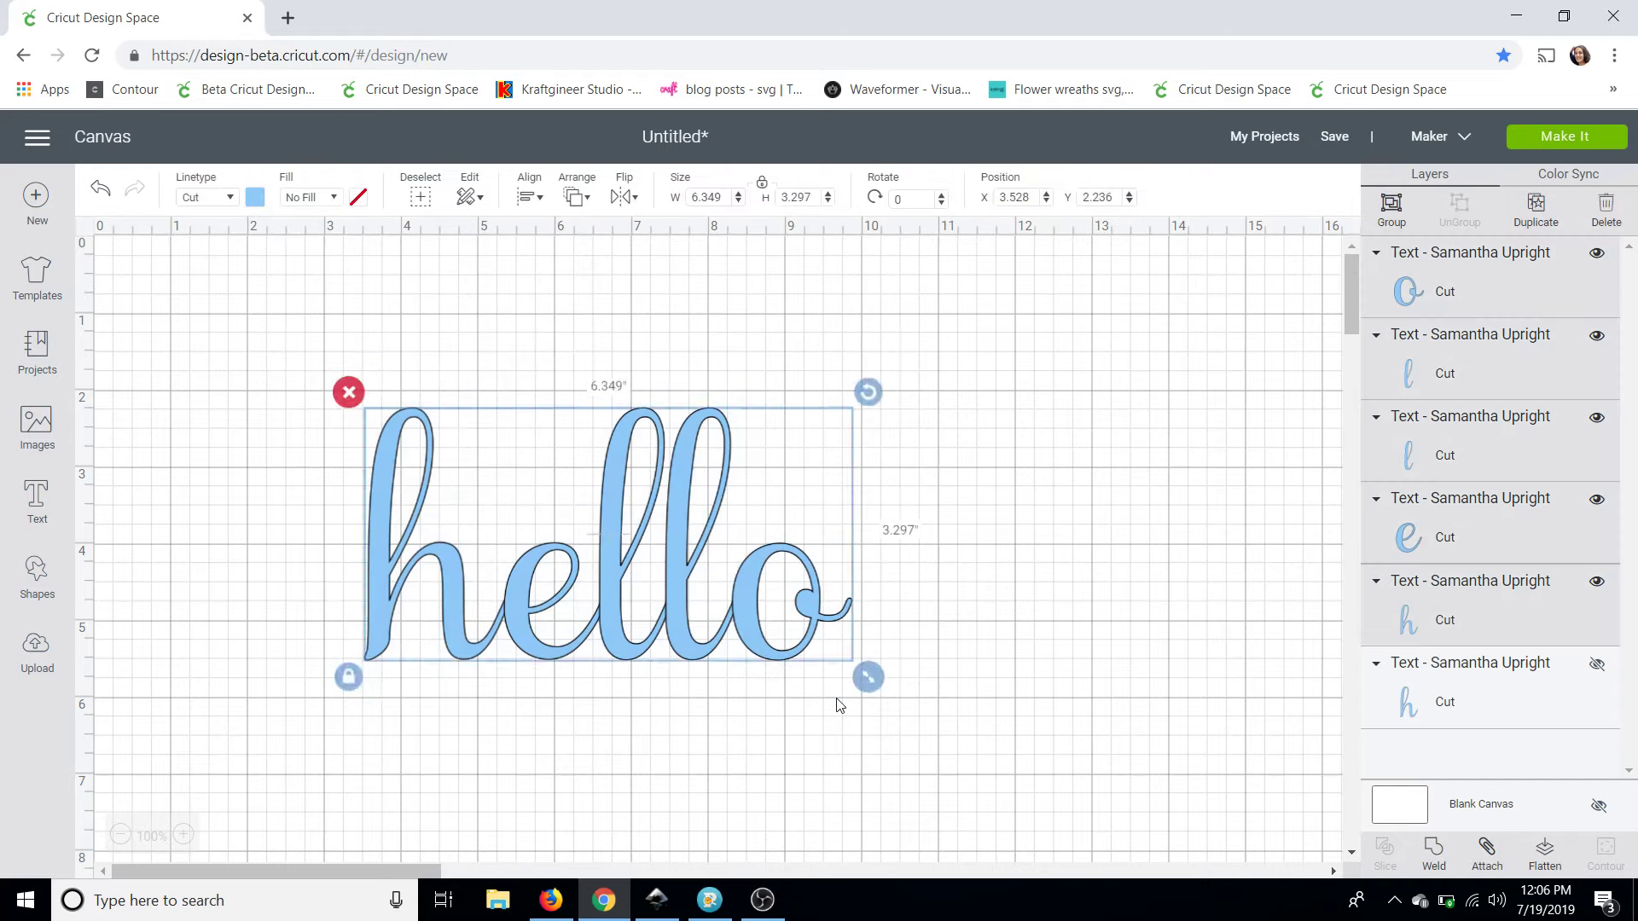
- Weld the letters into a single Weld Result layer, then switch to Inkscape
click(1437, 855)
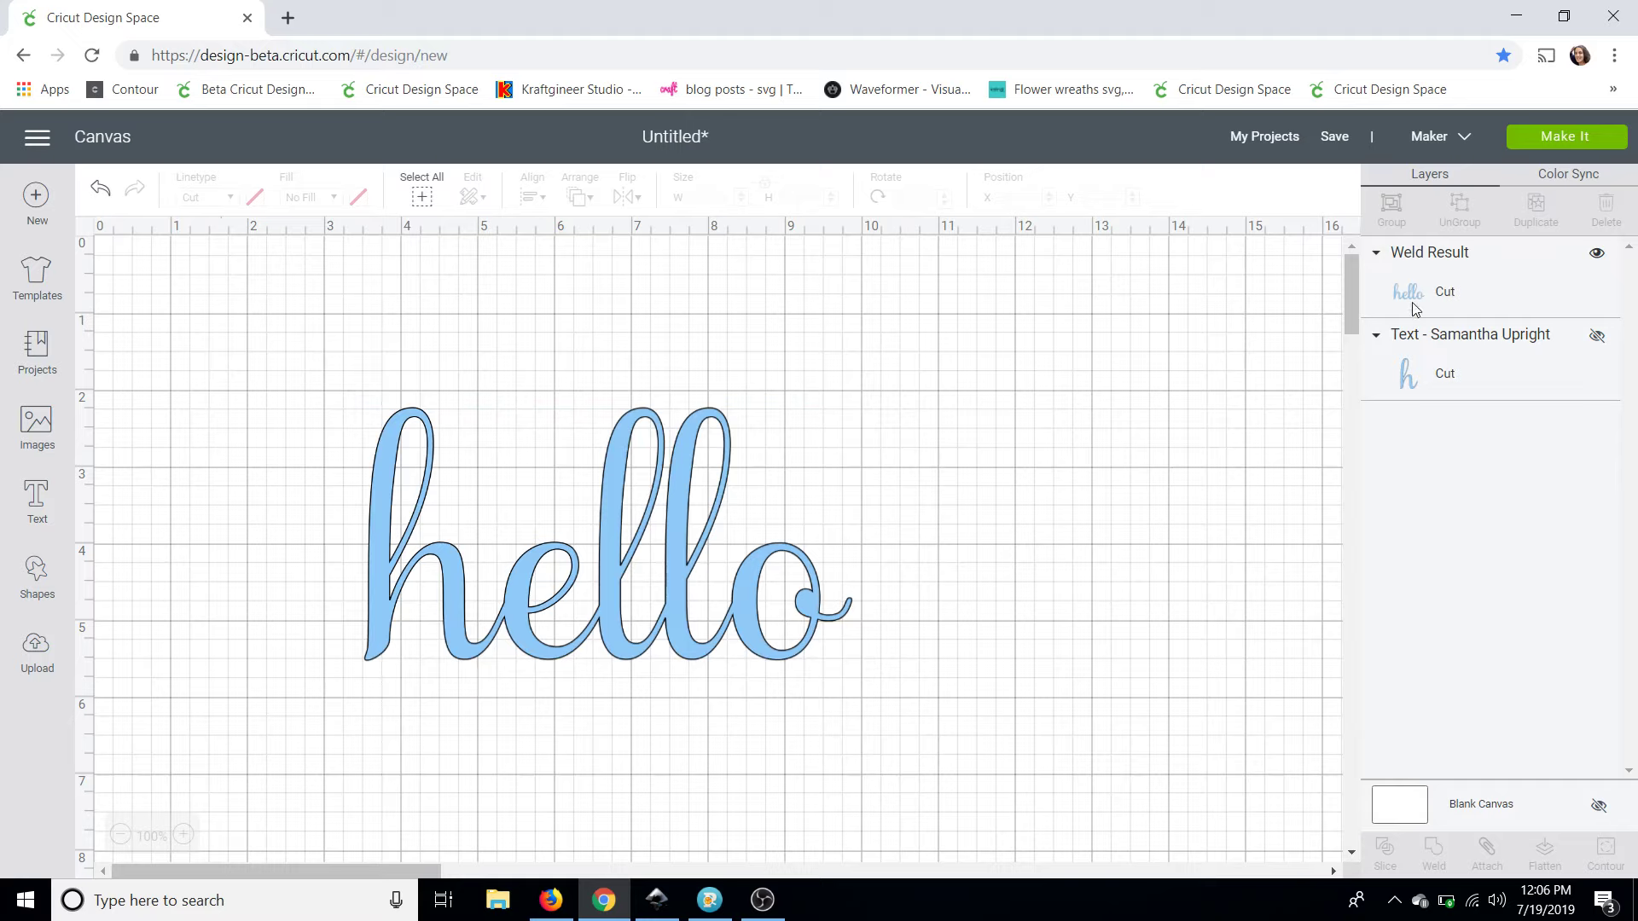
click(1445, 291)
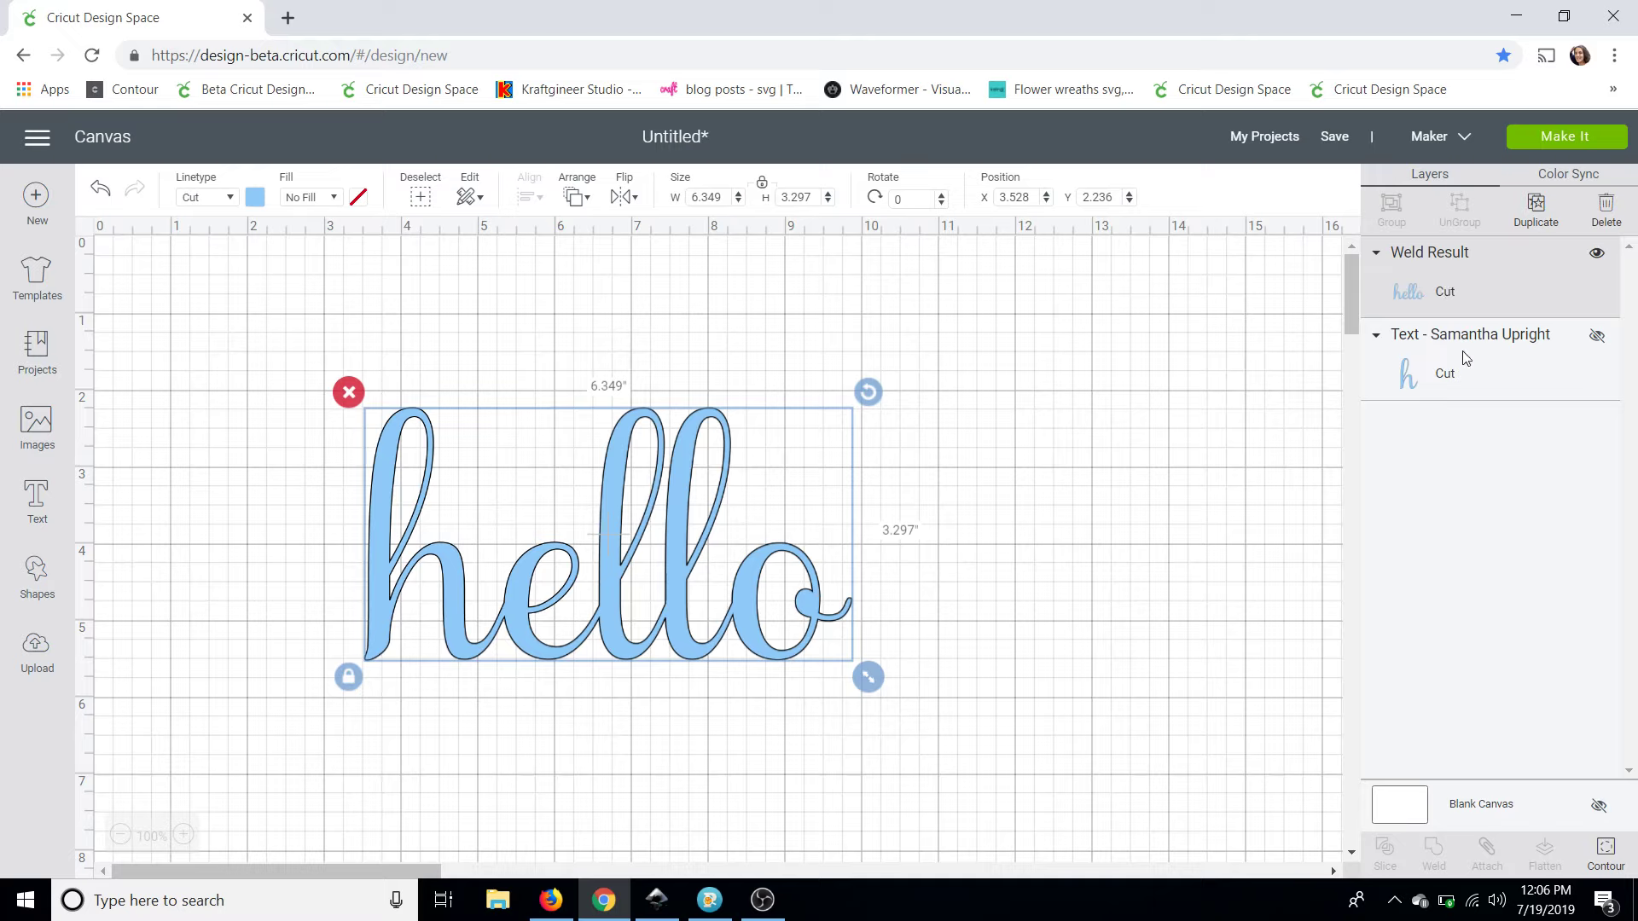
right_click(1459, 273)
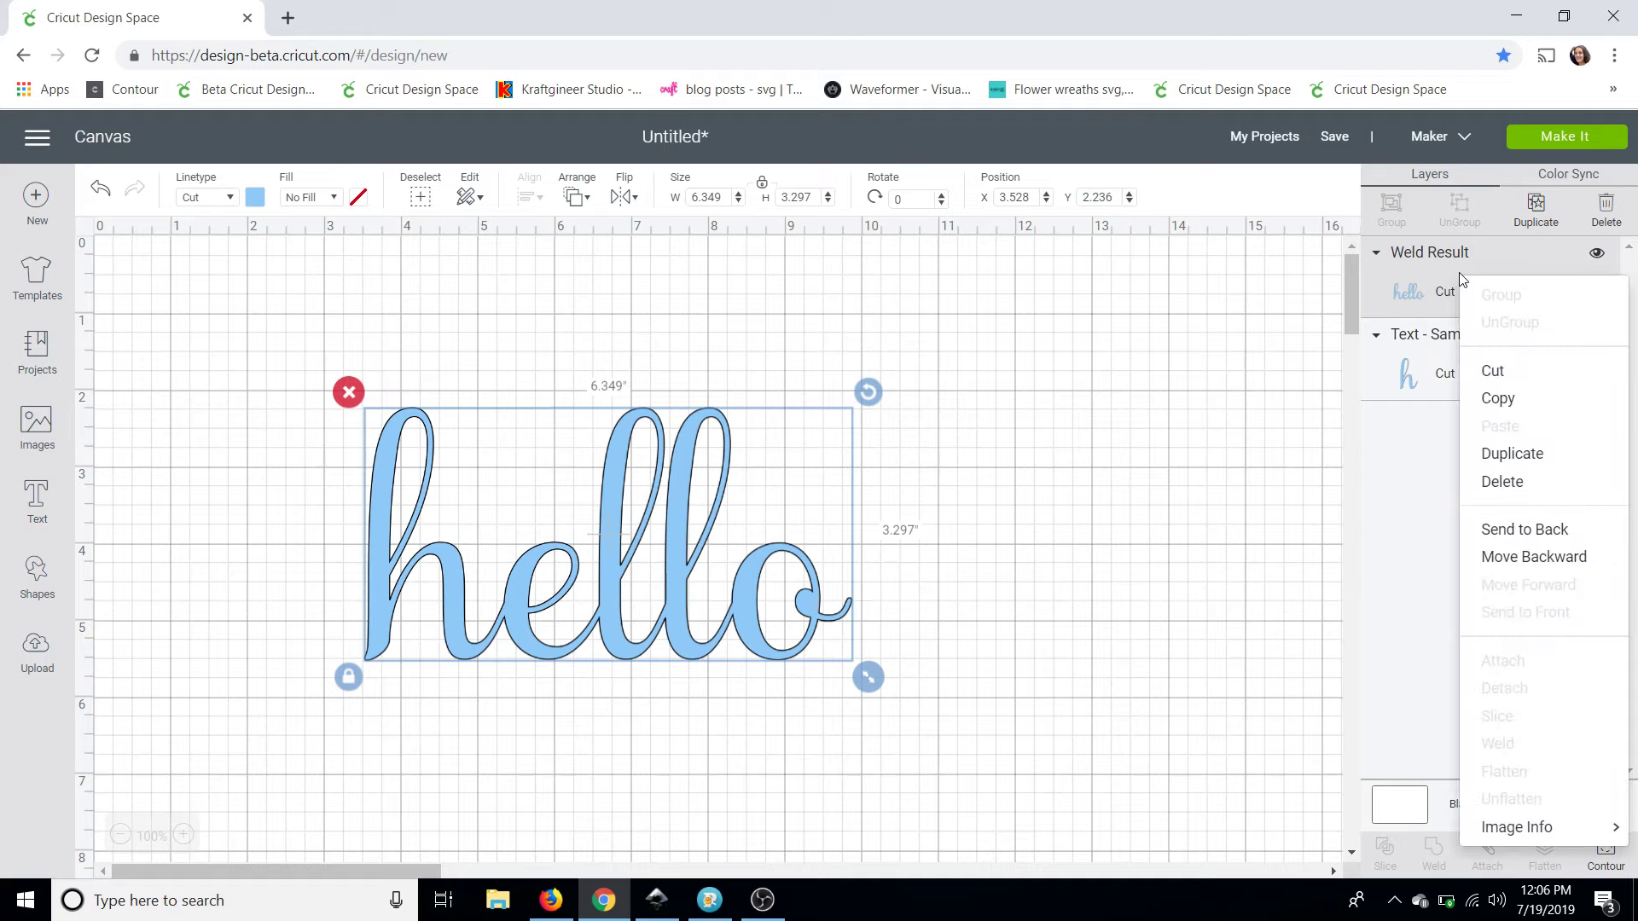
drag(1497, 821, 1486, 831)
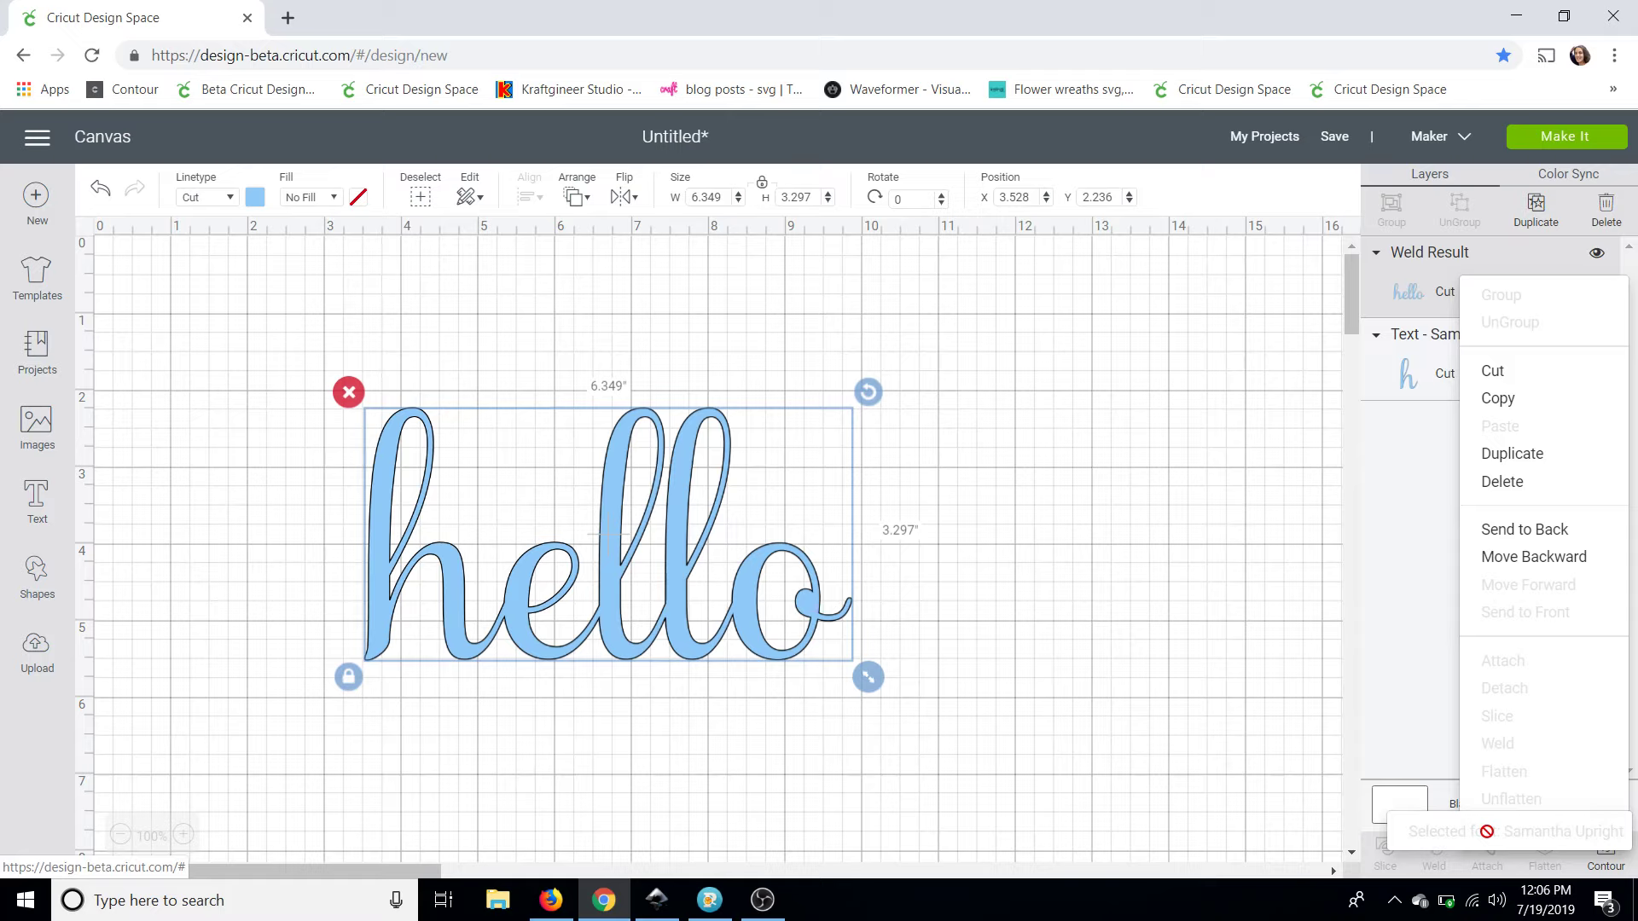
drag(1486, 831, 1486, 831)
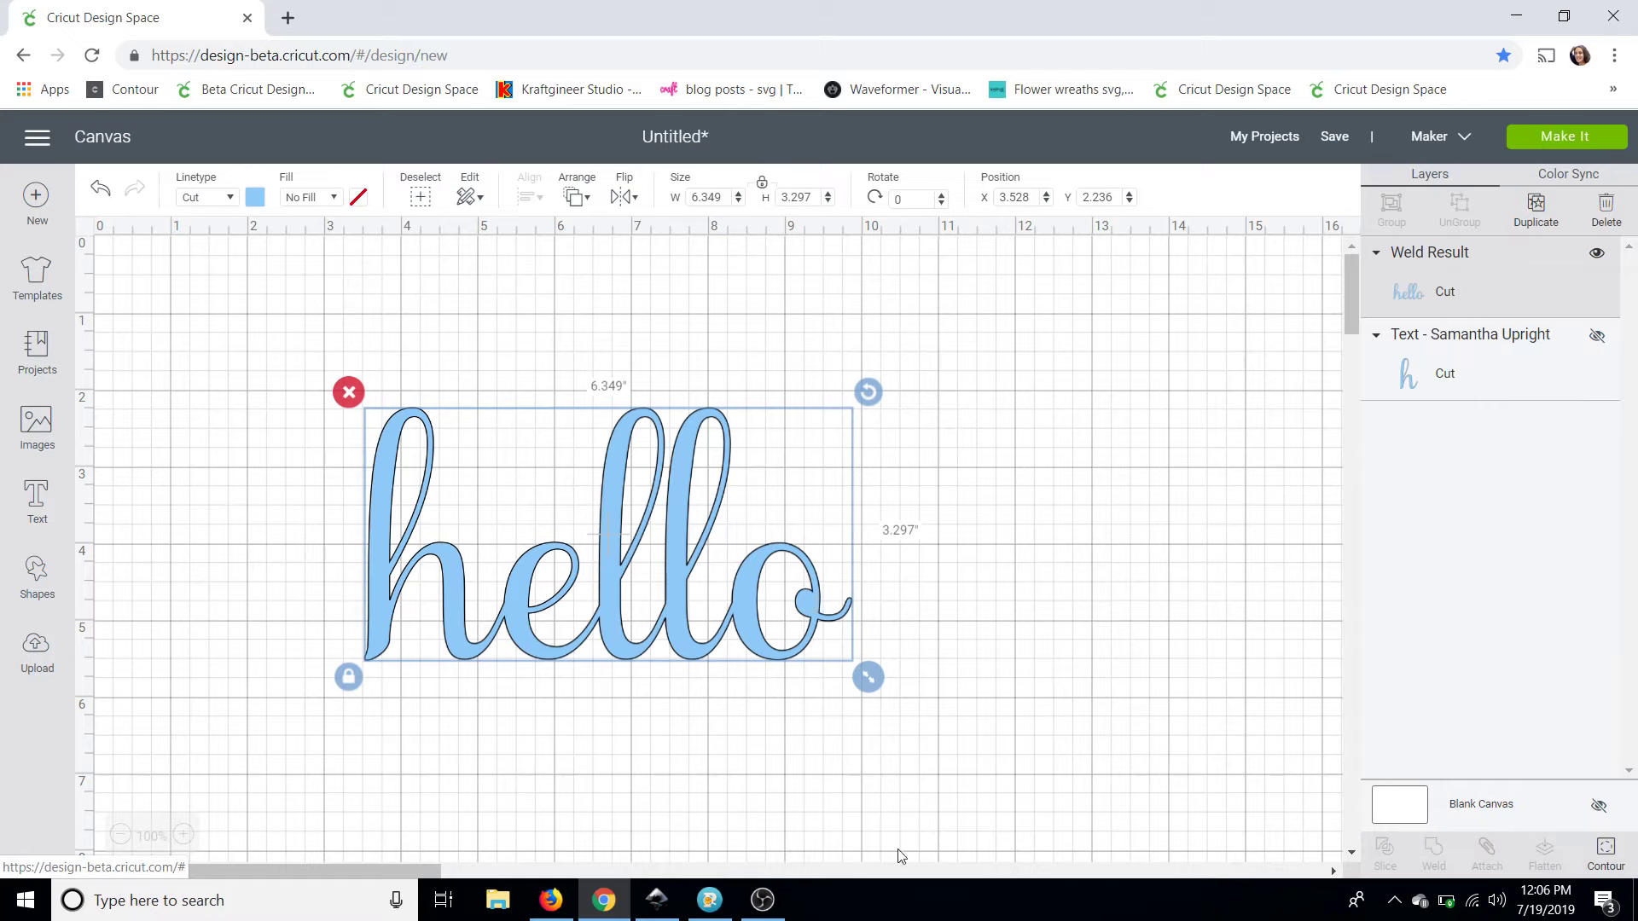
click(661, 906)
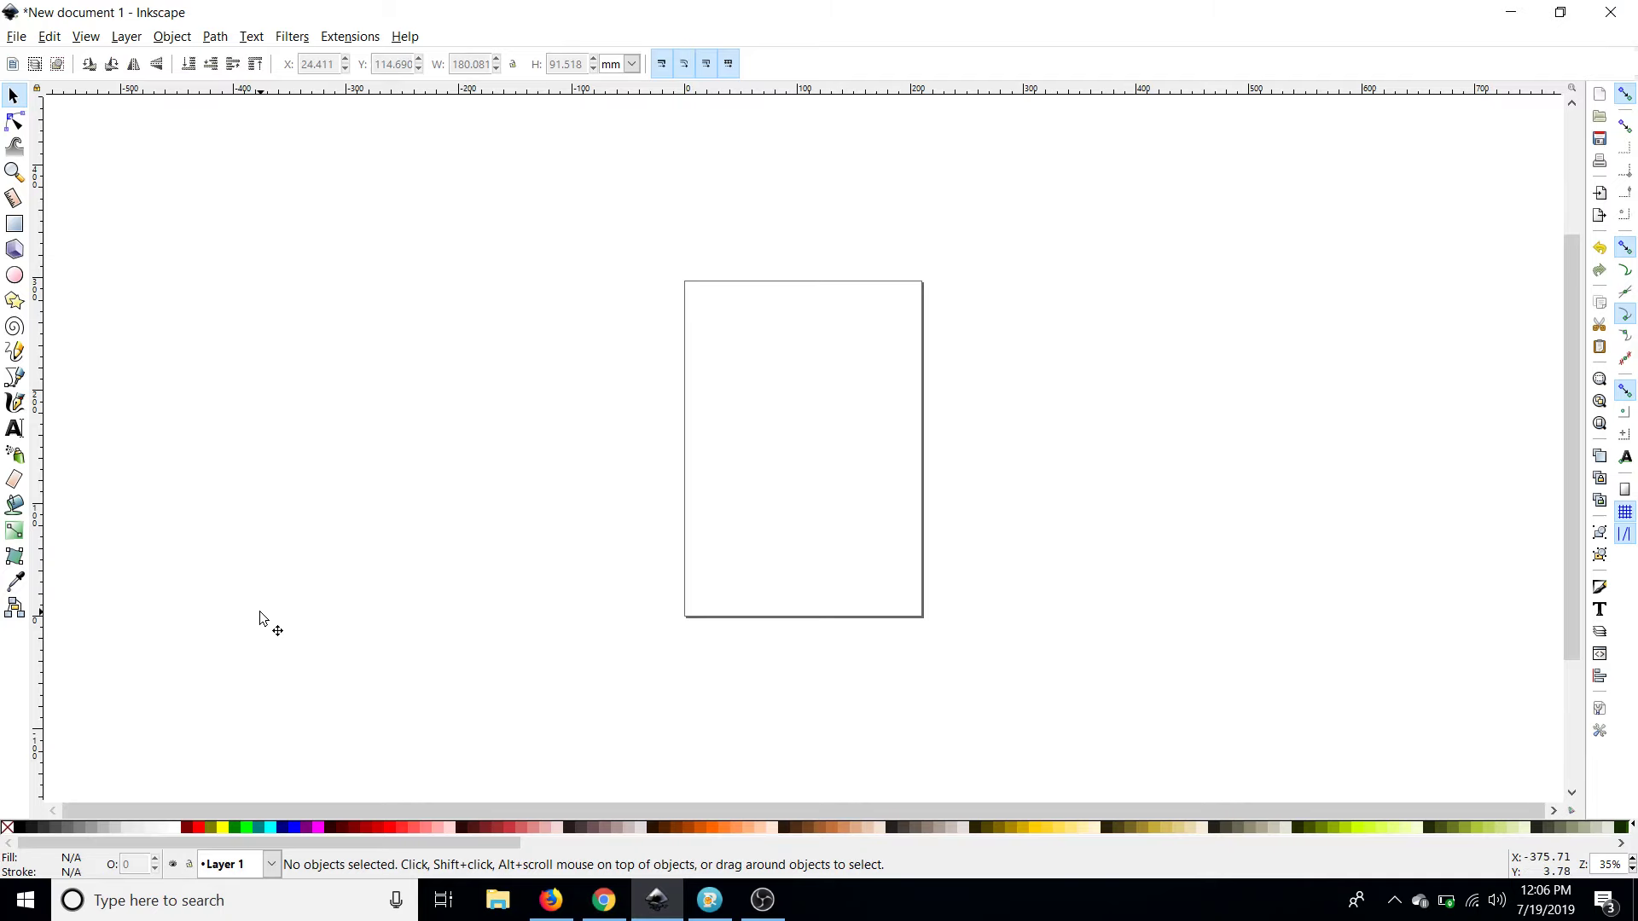
- Create a flowed text frame with 'hello' in the Samantha Upright font
key(ctrl)
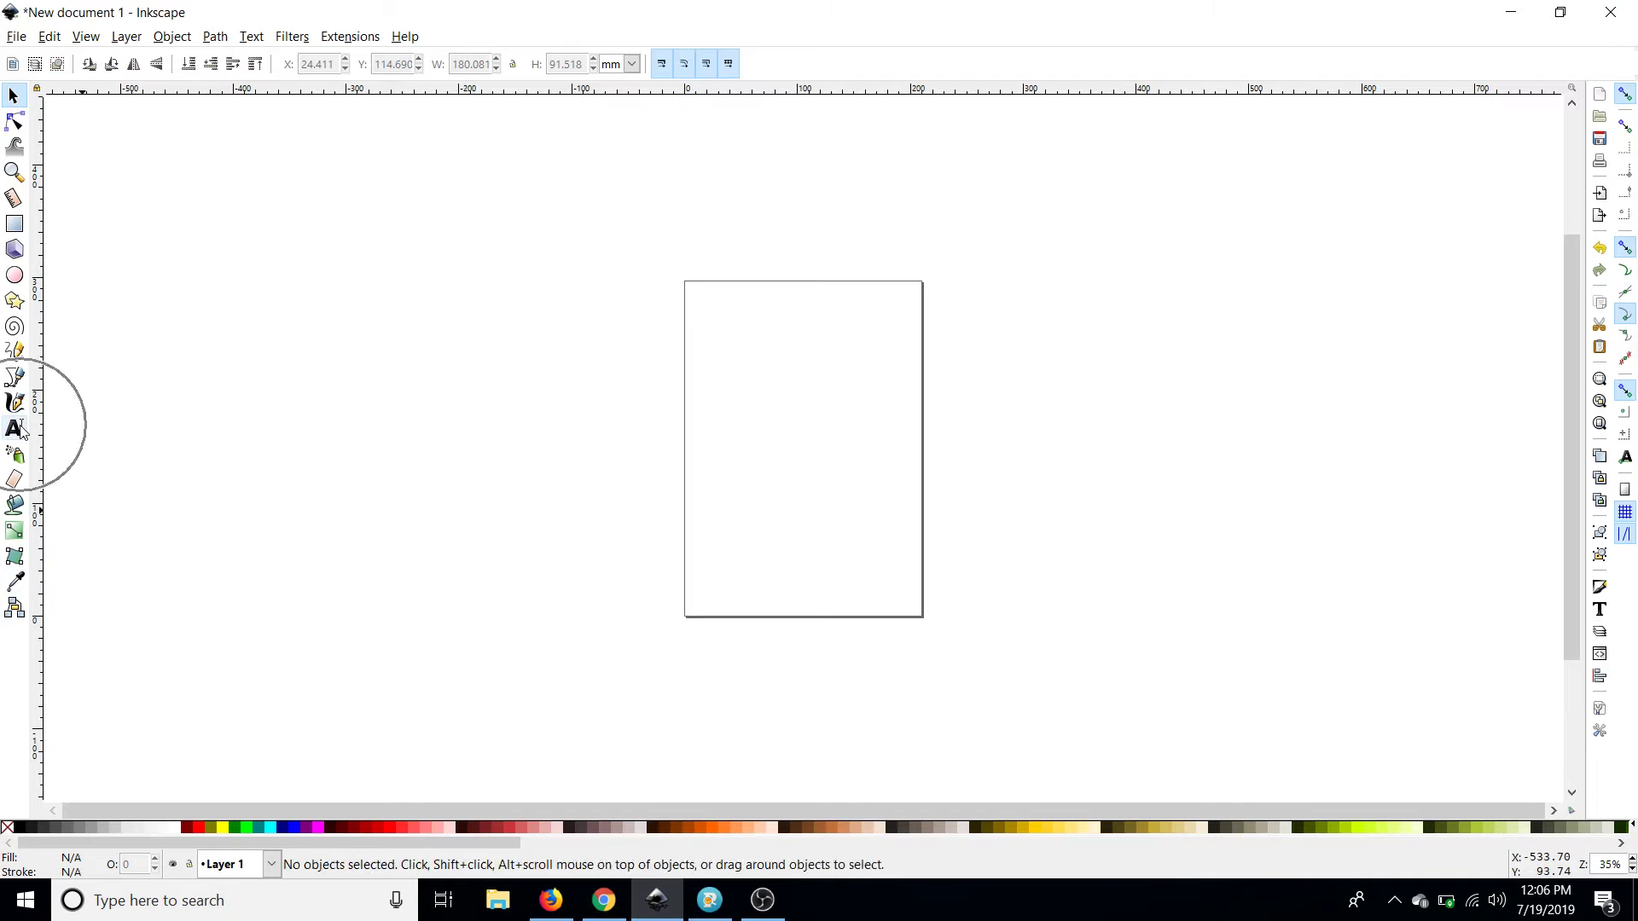
click(17, 428)
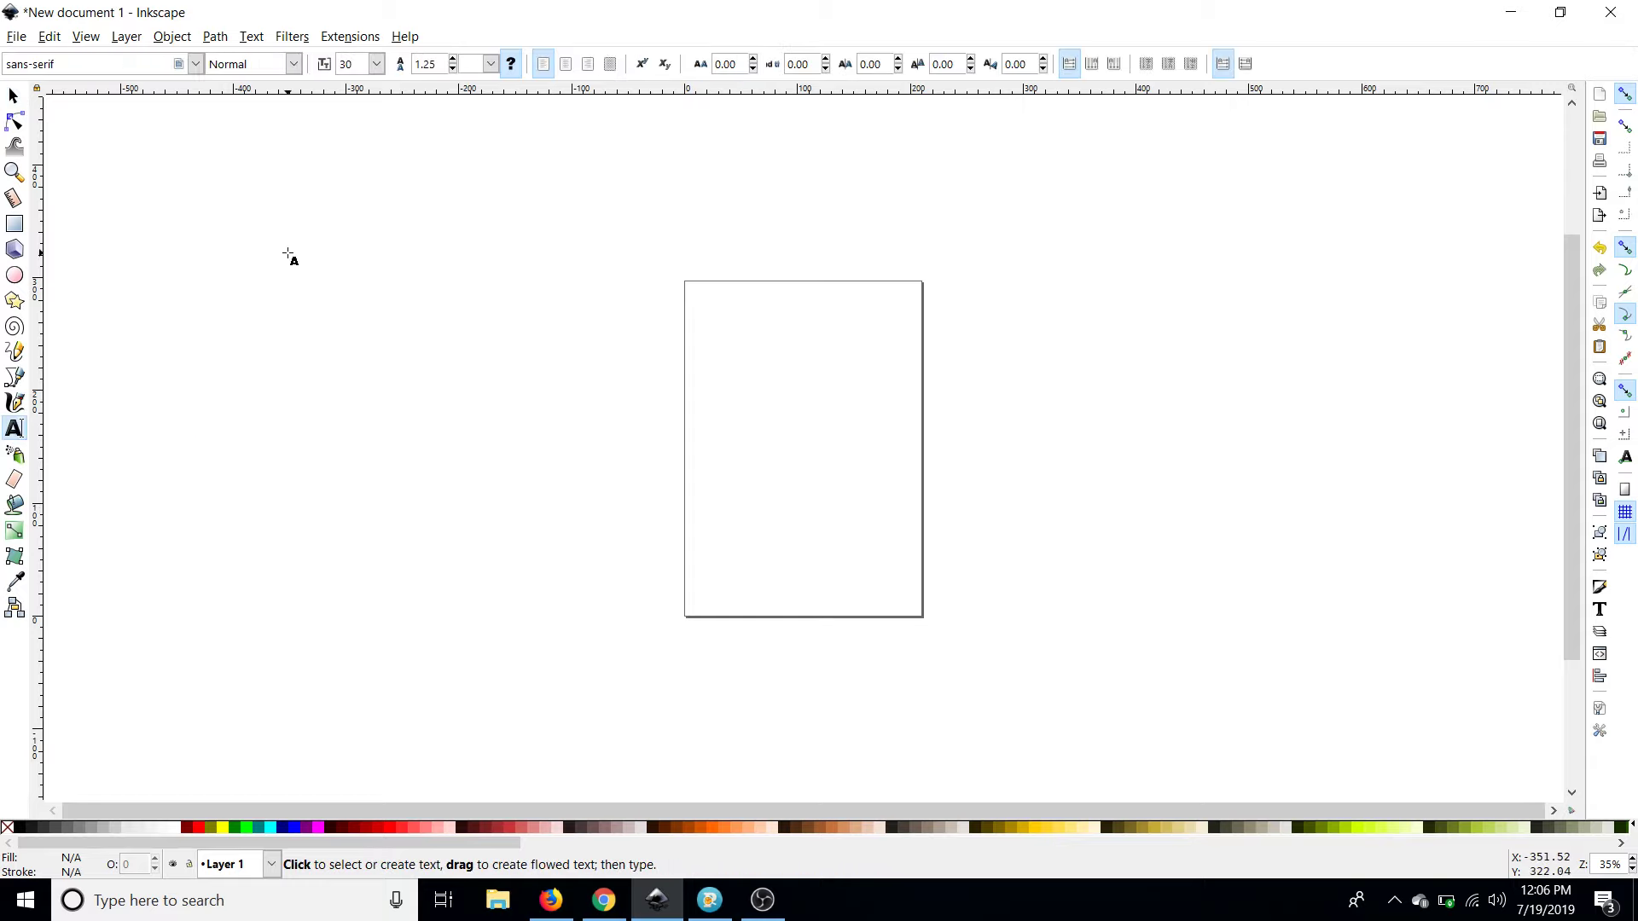
drag(288, 253, 934, 566)
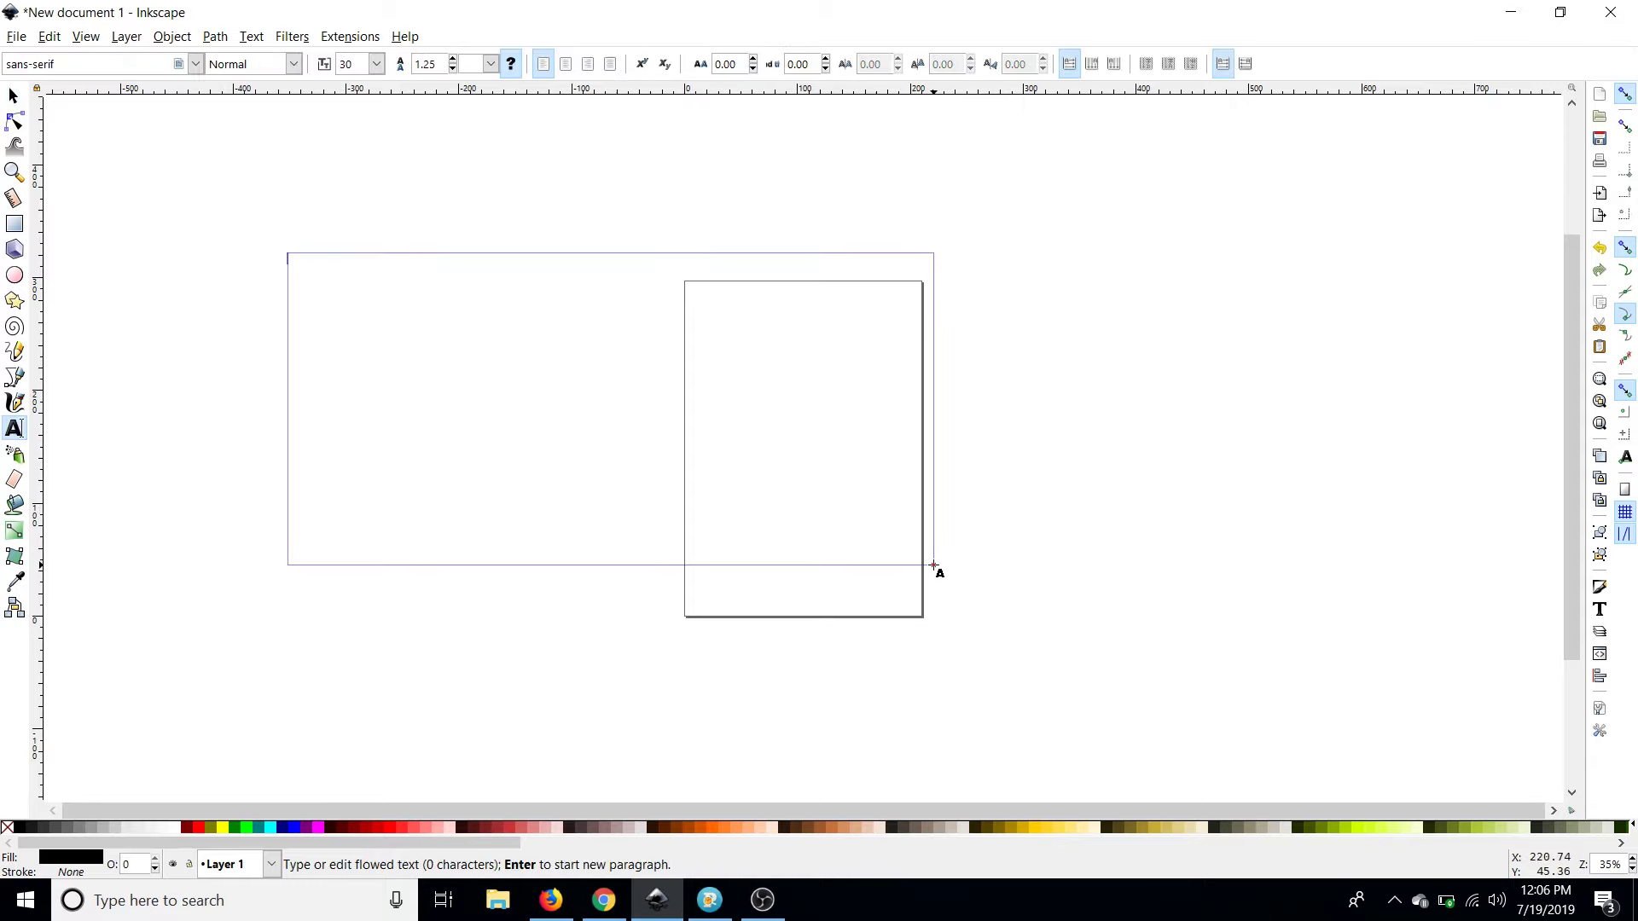
text(hello)
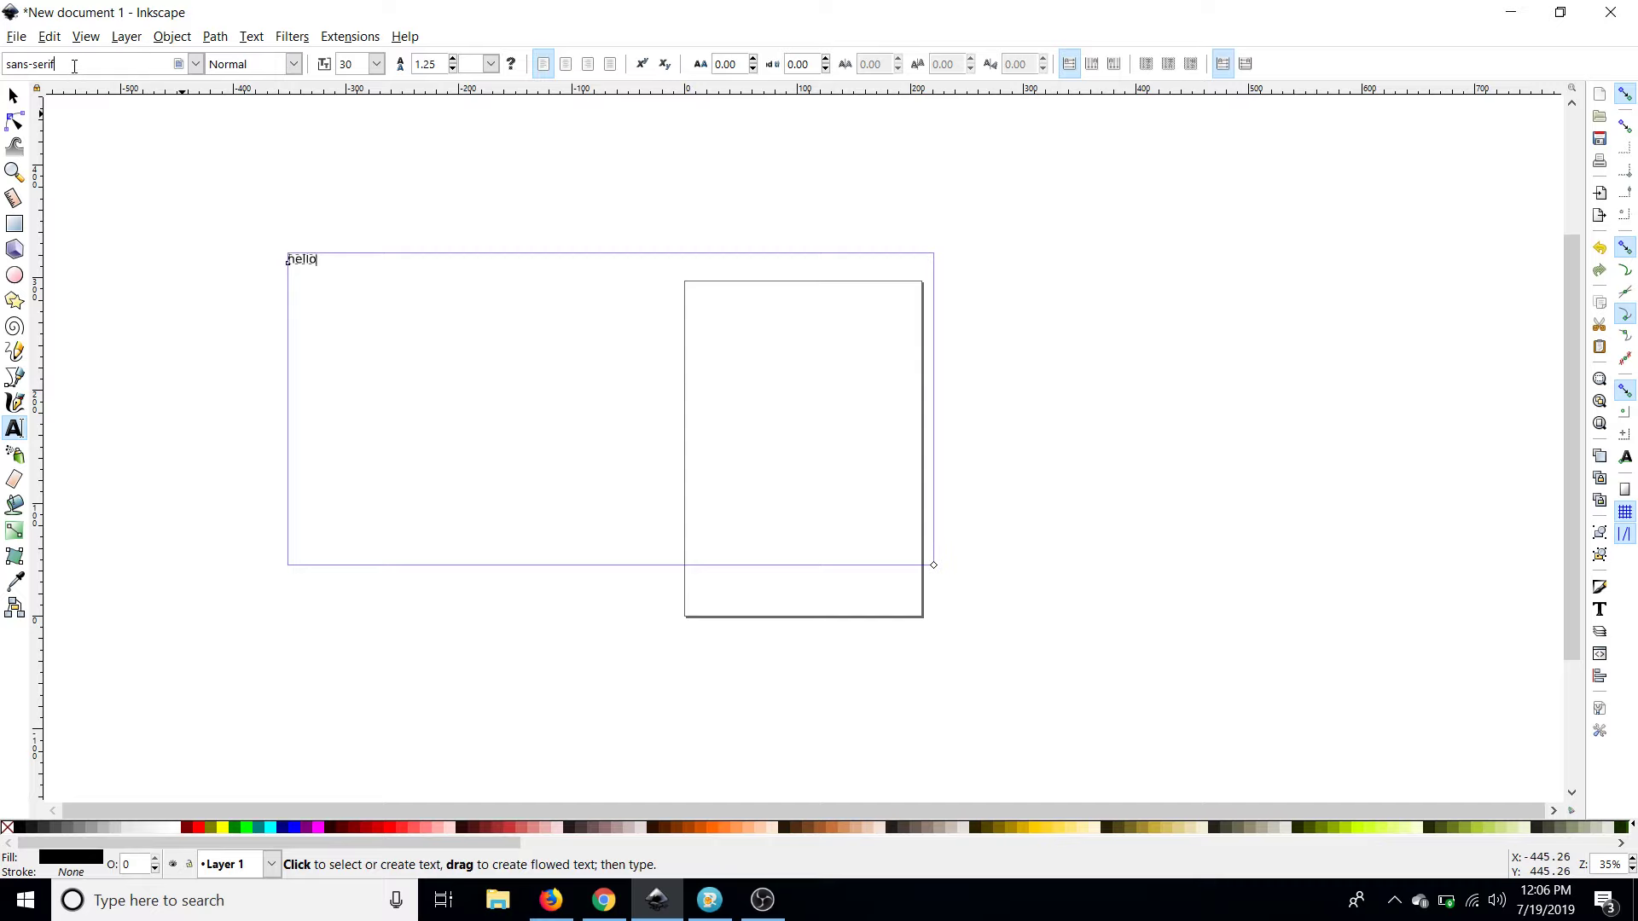
click(122, 66)
text(saman)
click(83, 113)
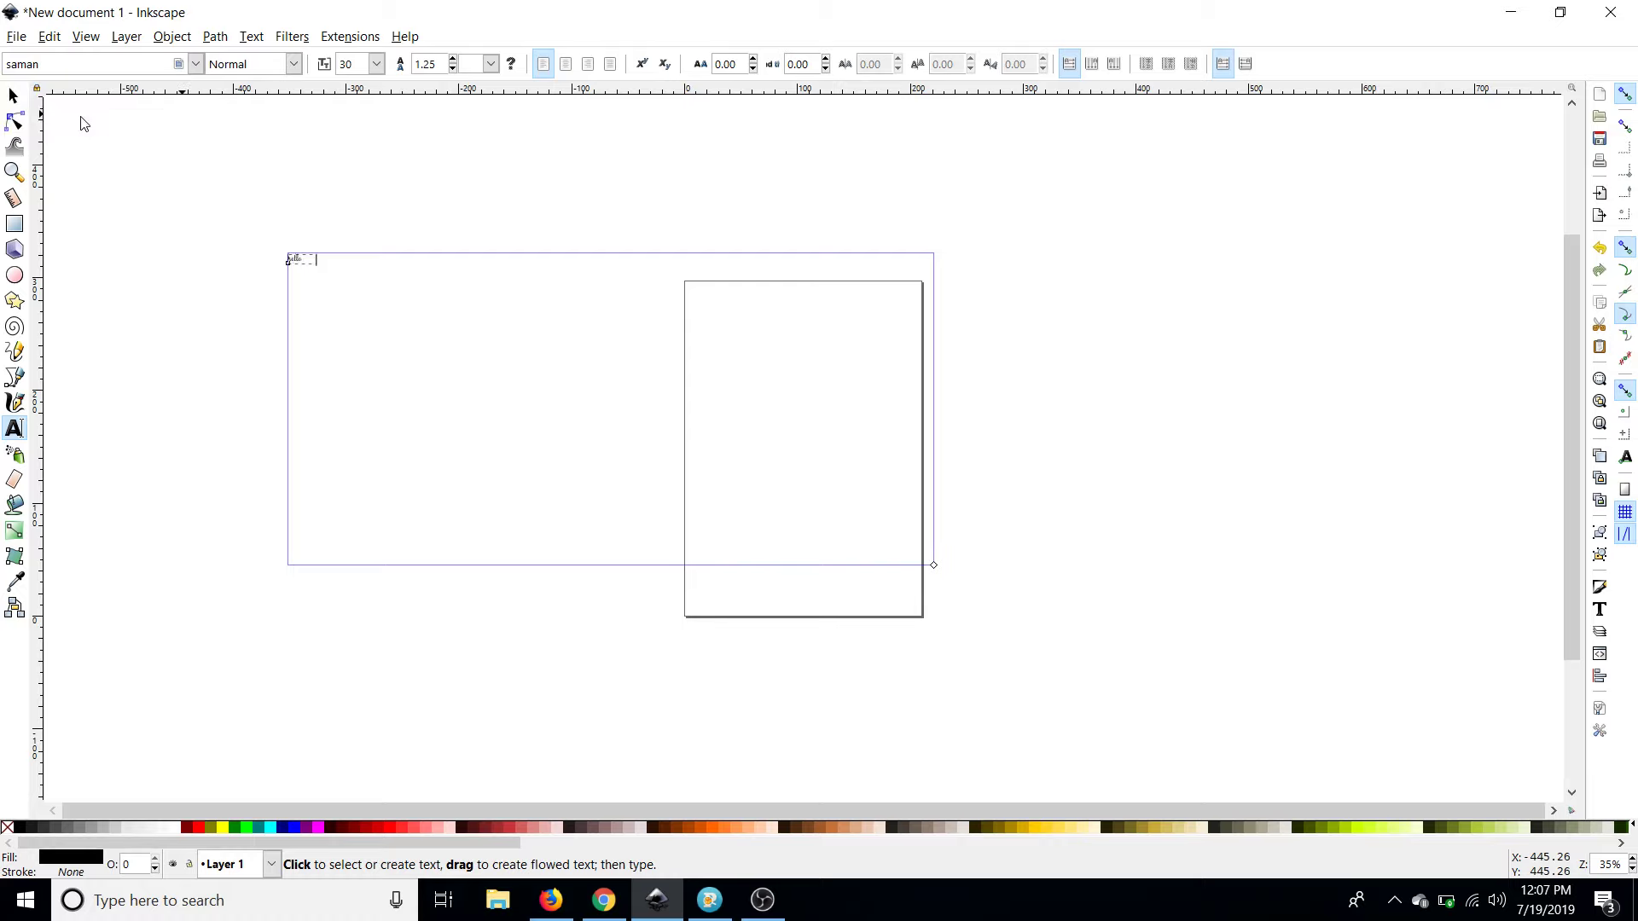
- Enlarge the hello text to about 354.581 × 180.199 mm and move it onto the page
click(13, 96)
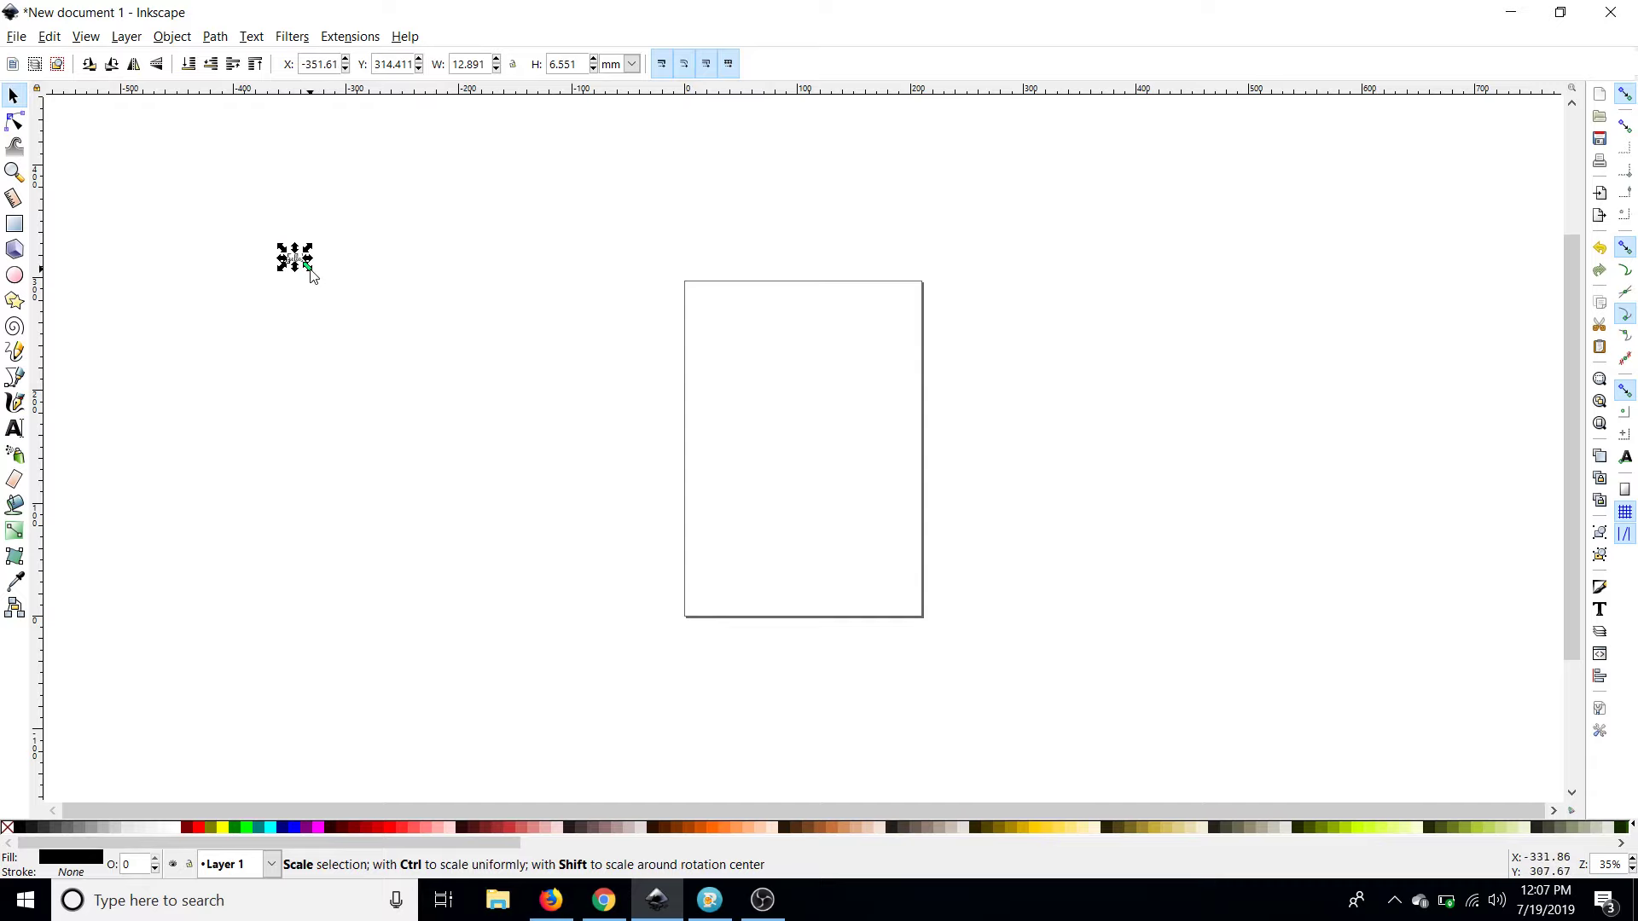
drag(310, 269, 505, 431)
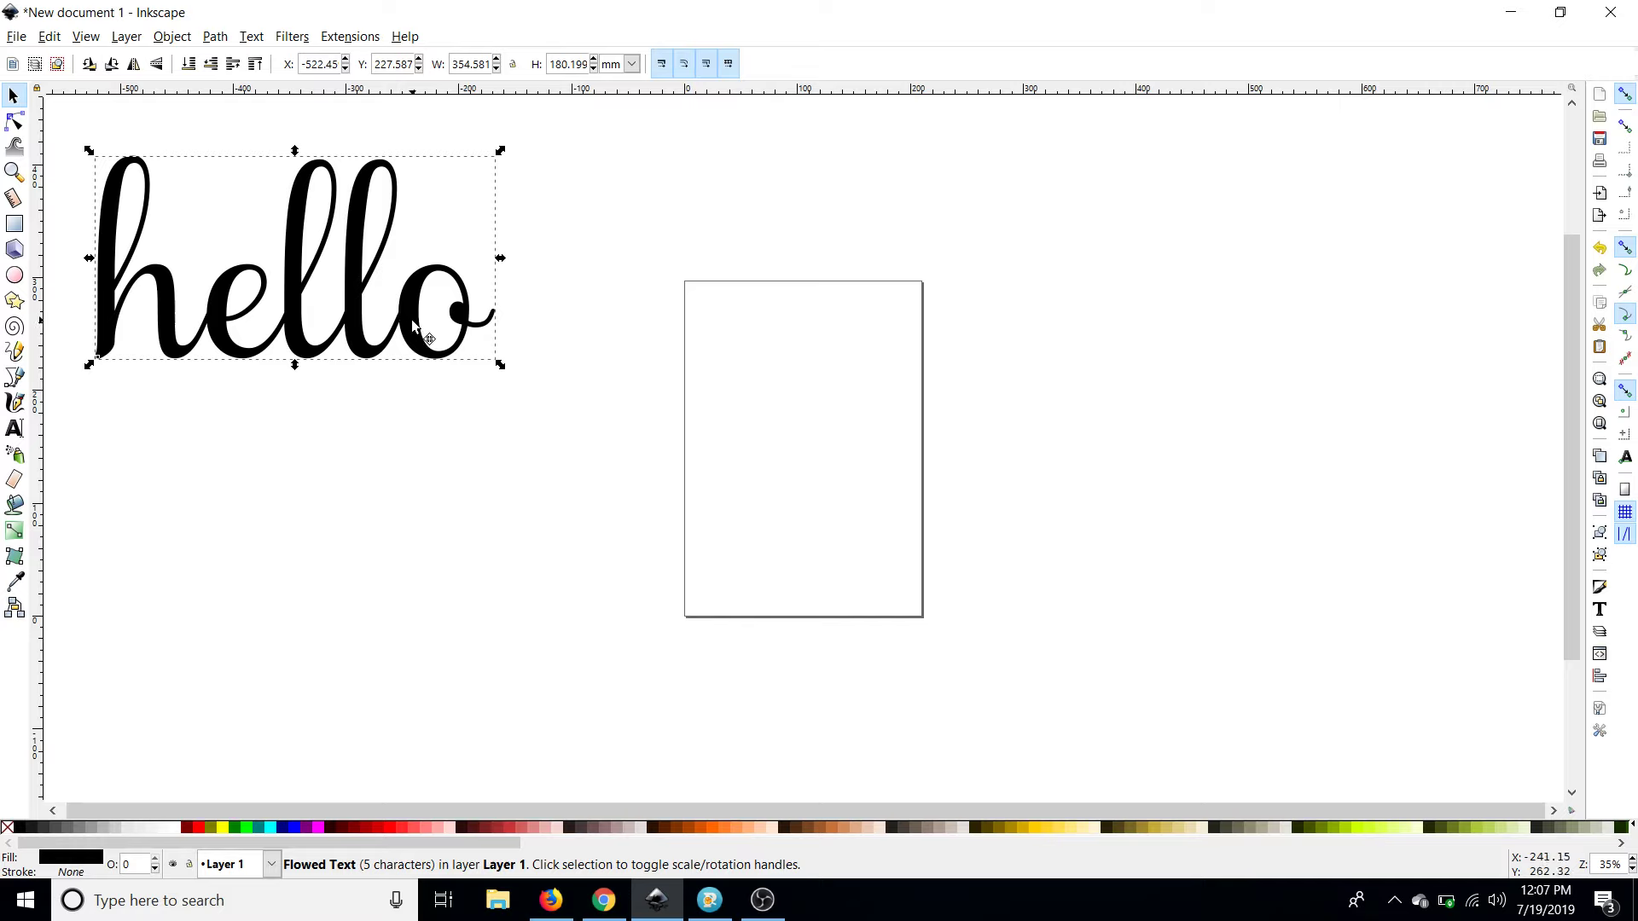
drag(411, 321, 717, 482)
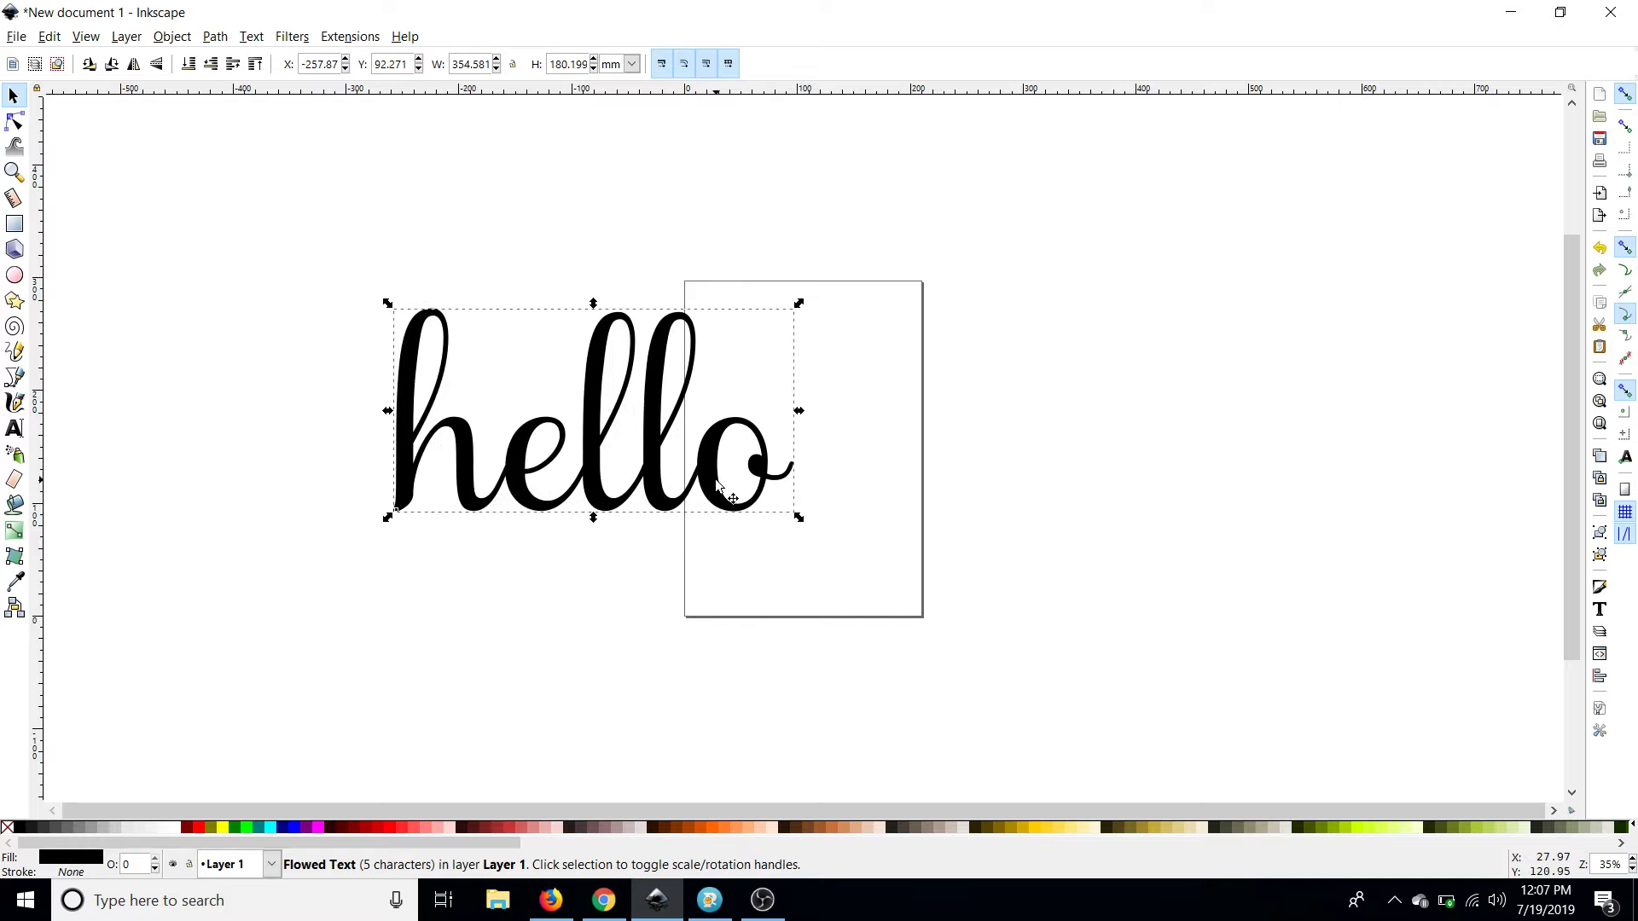
- Convert hello to paths, ungroup, and union the letters into one 83-node path
click(216, 38)
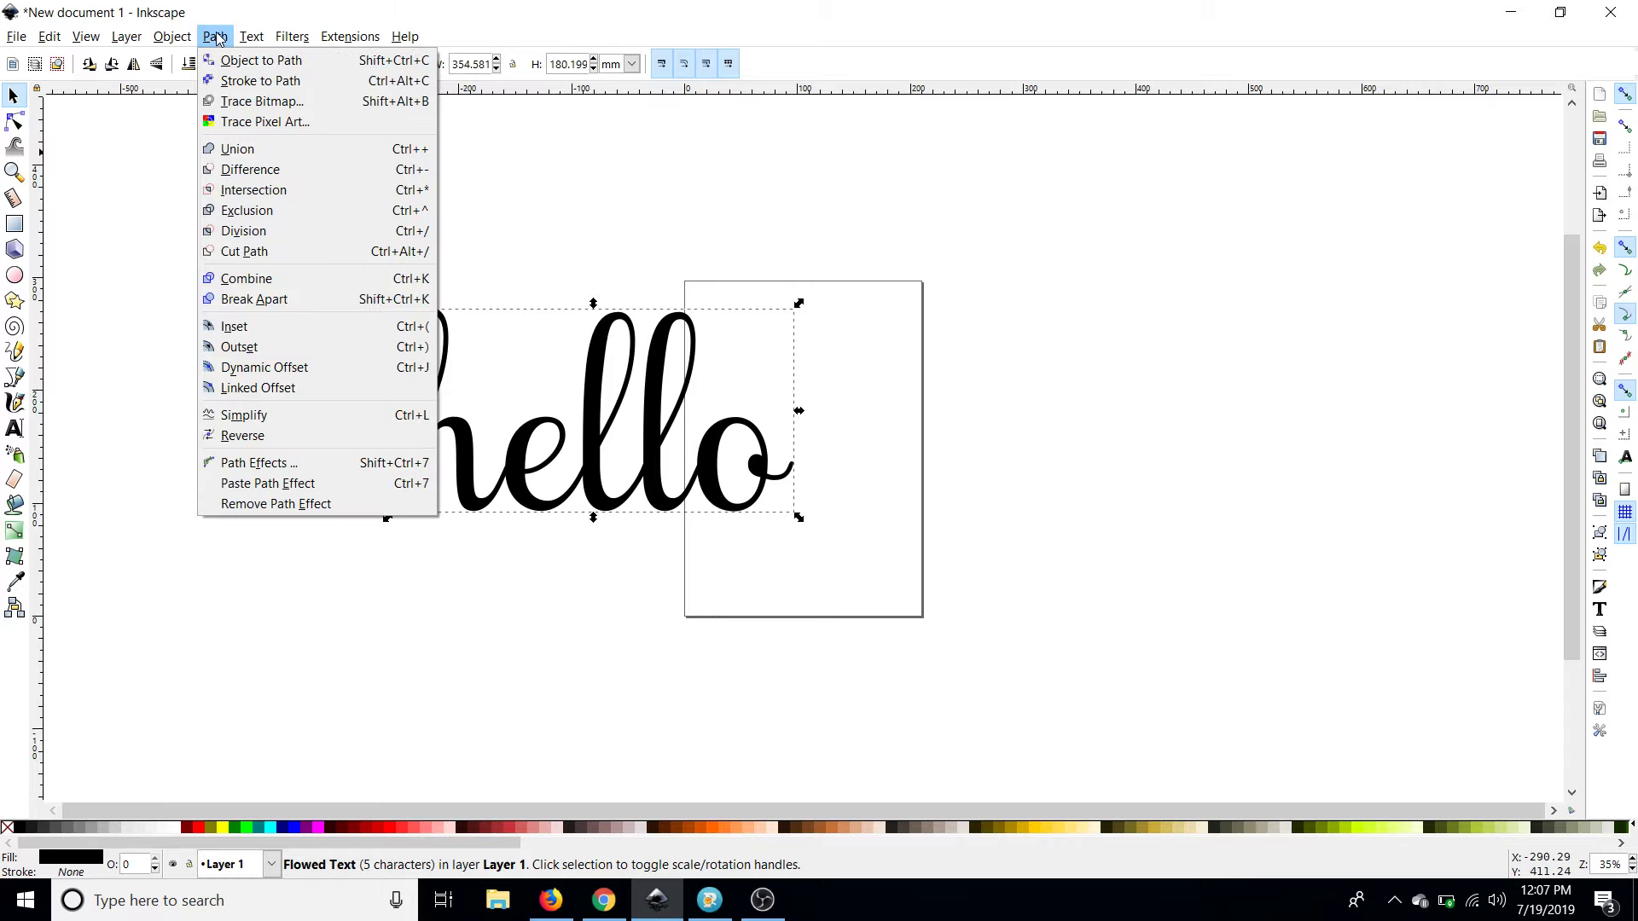
click(244, 61)
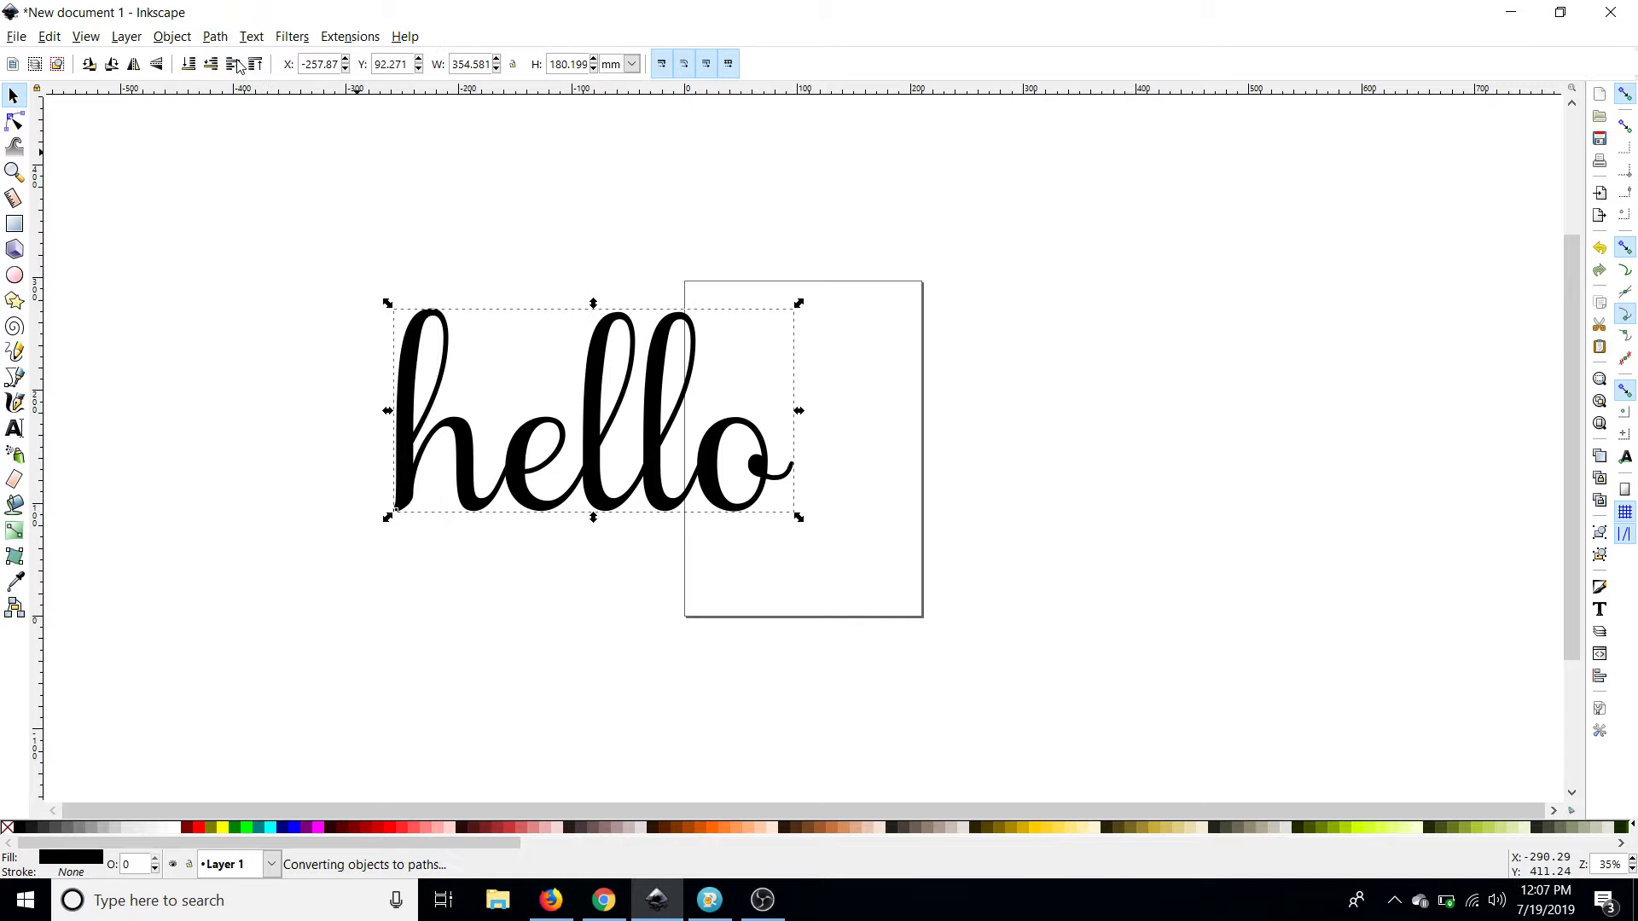
click(179, 38)
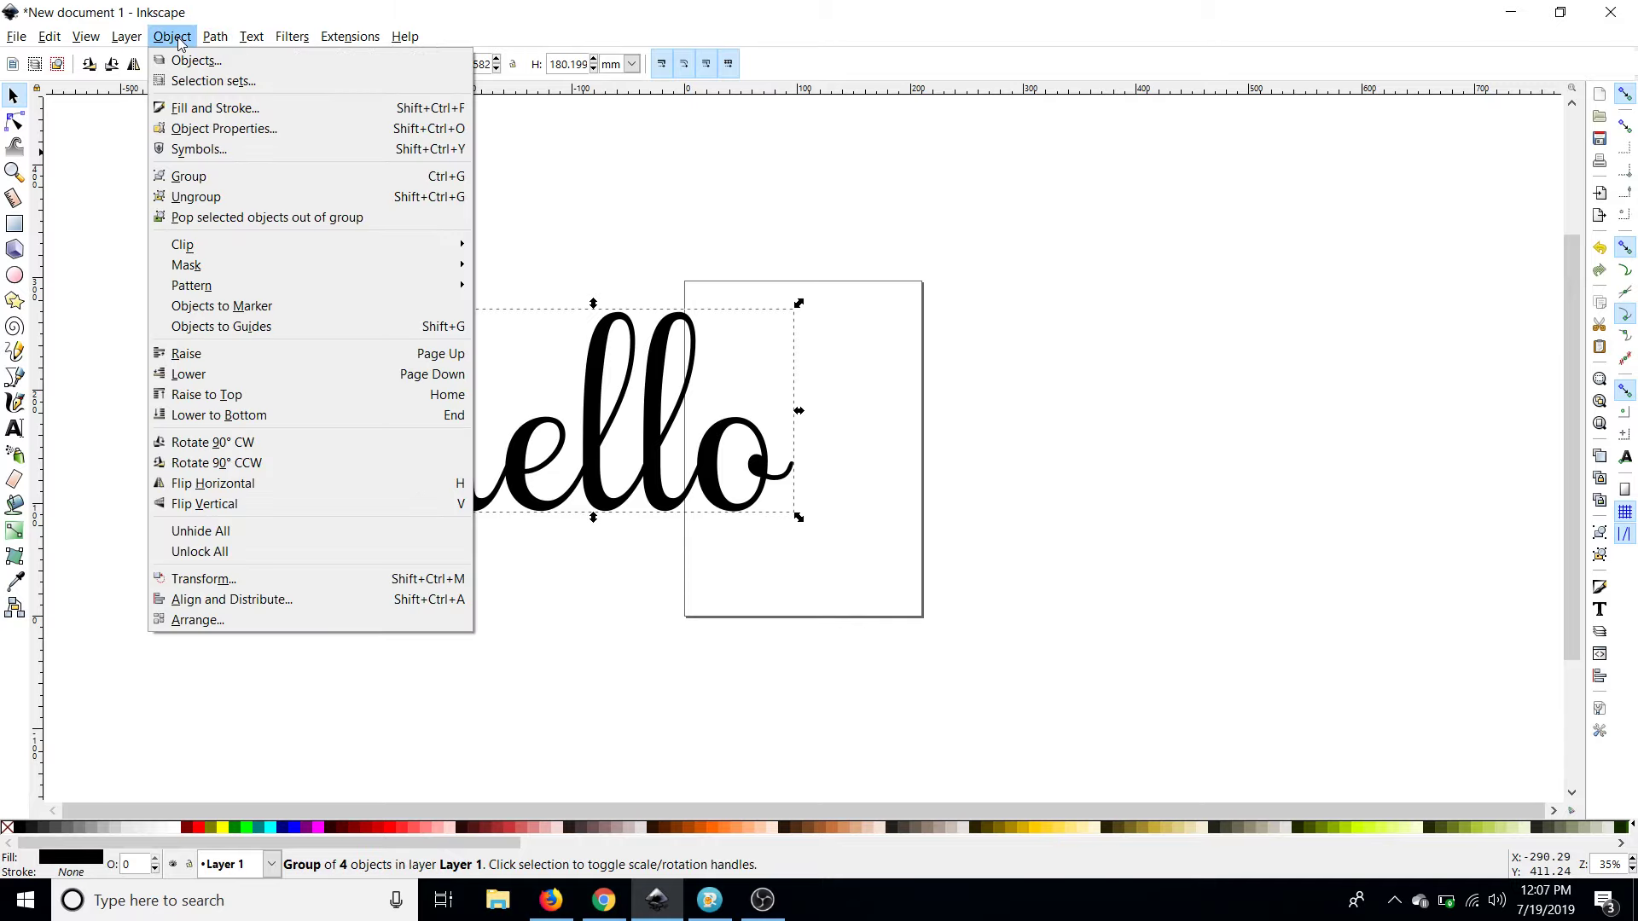
click(227, 200)
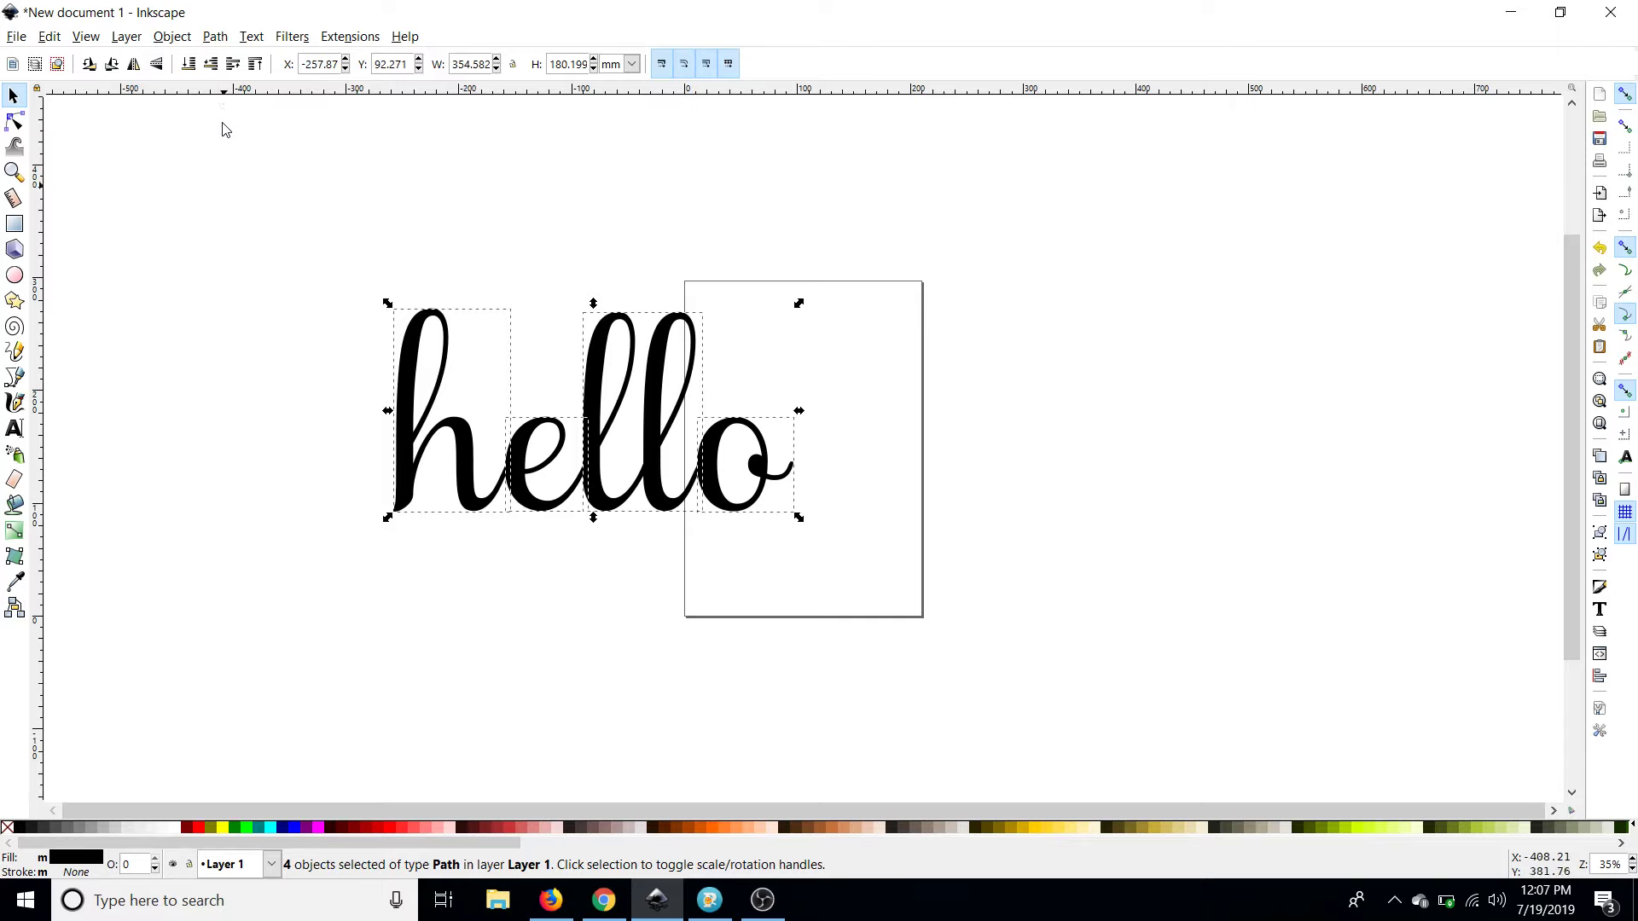
click(212, 43)
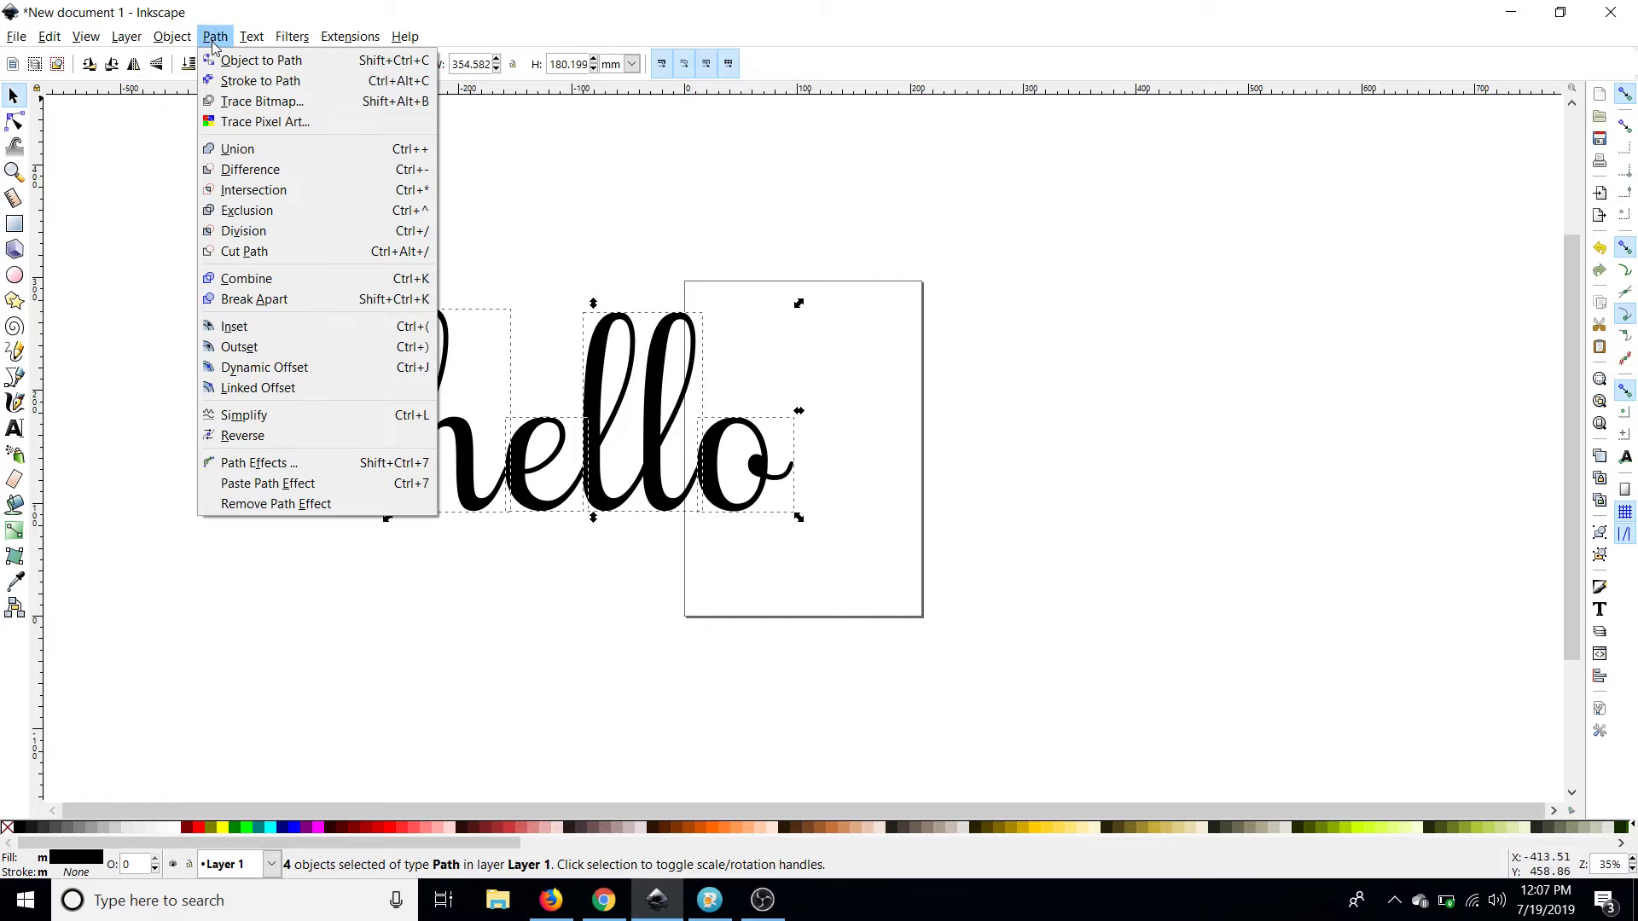
click(252, 150)
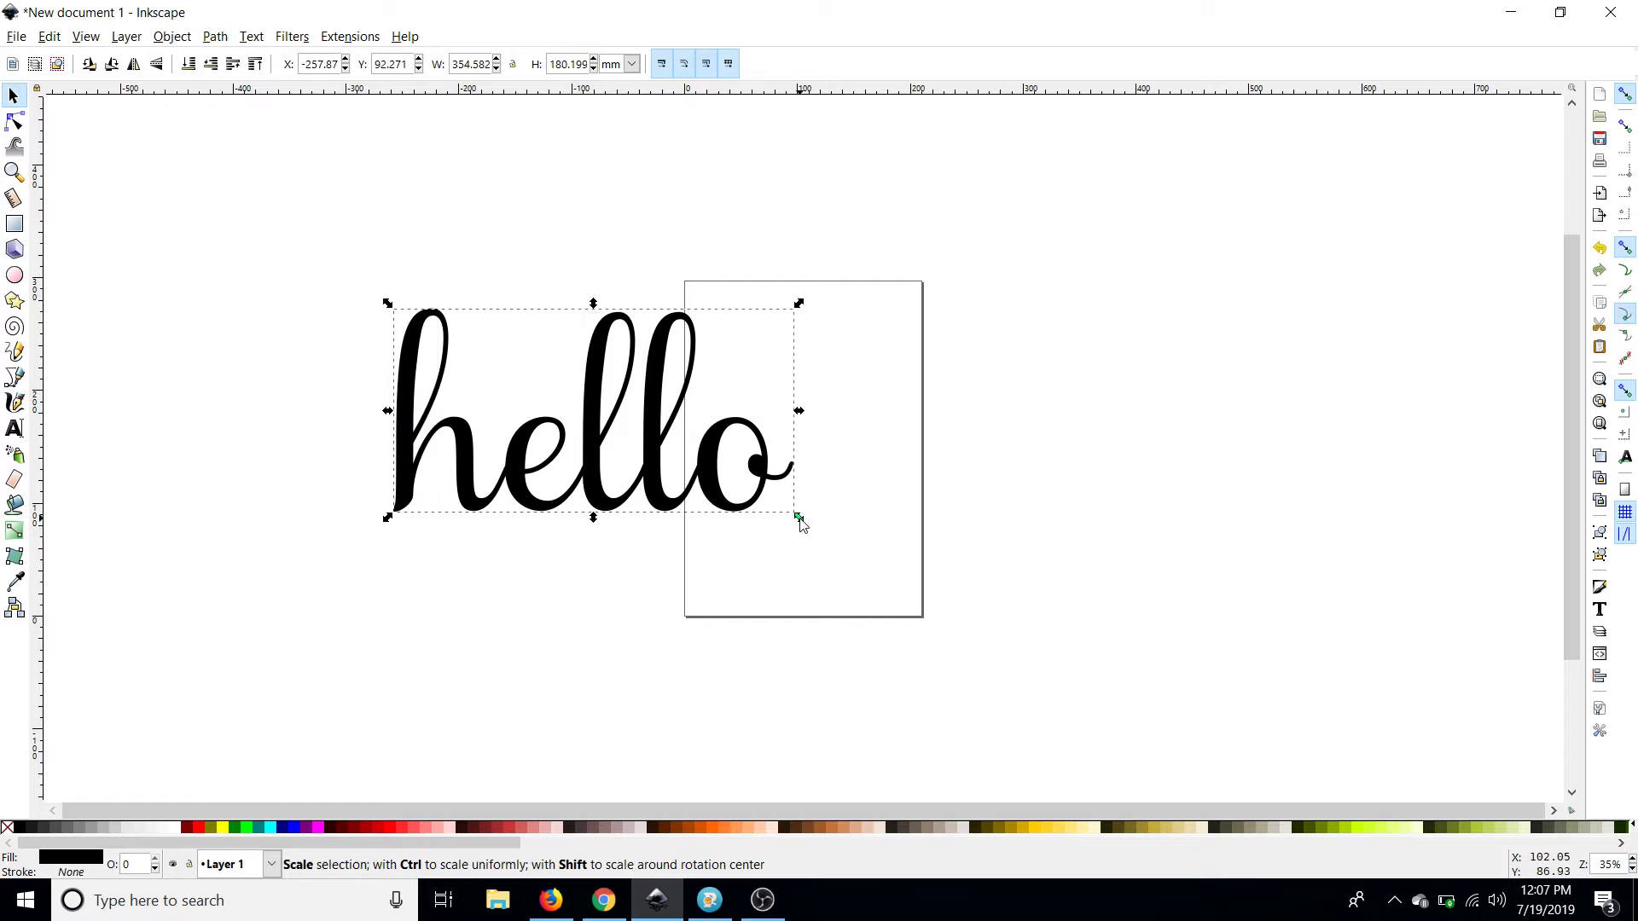
- Scale the welded hello down to 187.982 × 95.533 mm so it fits within the page
drag(799, 517, 869, 496)
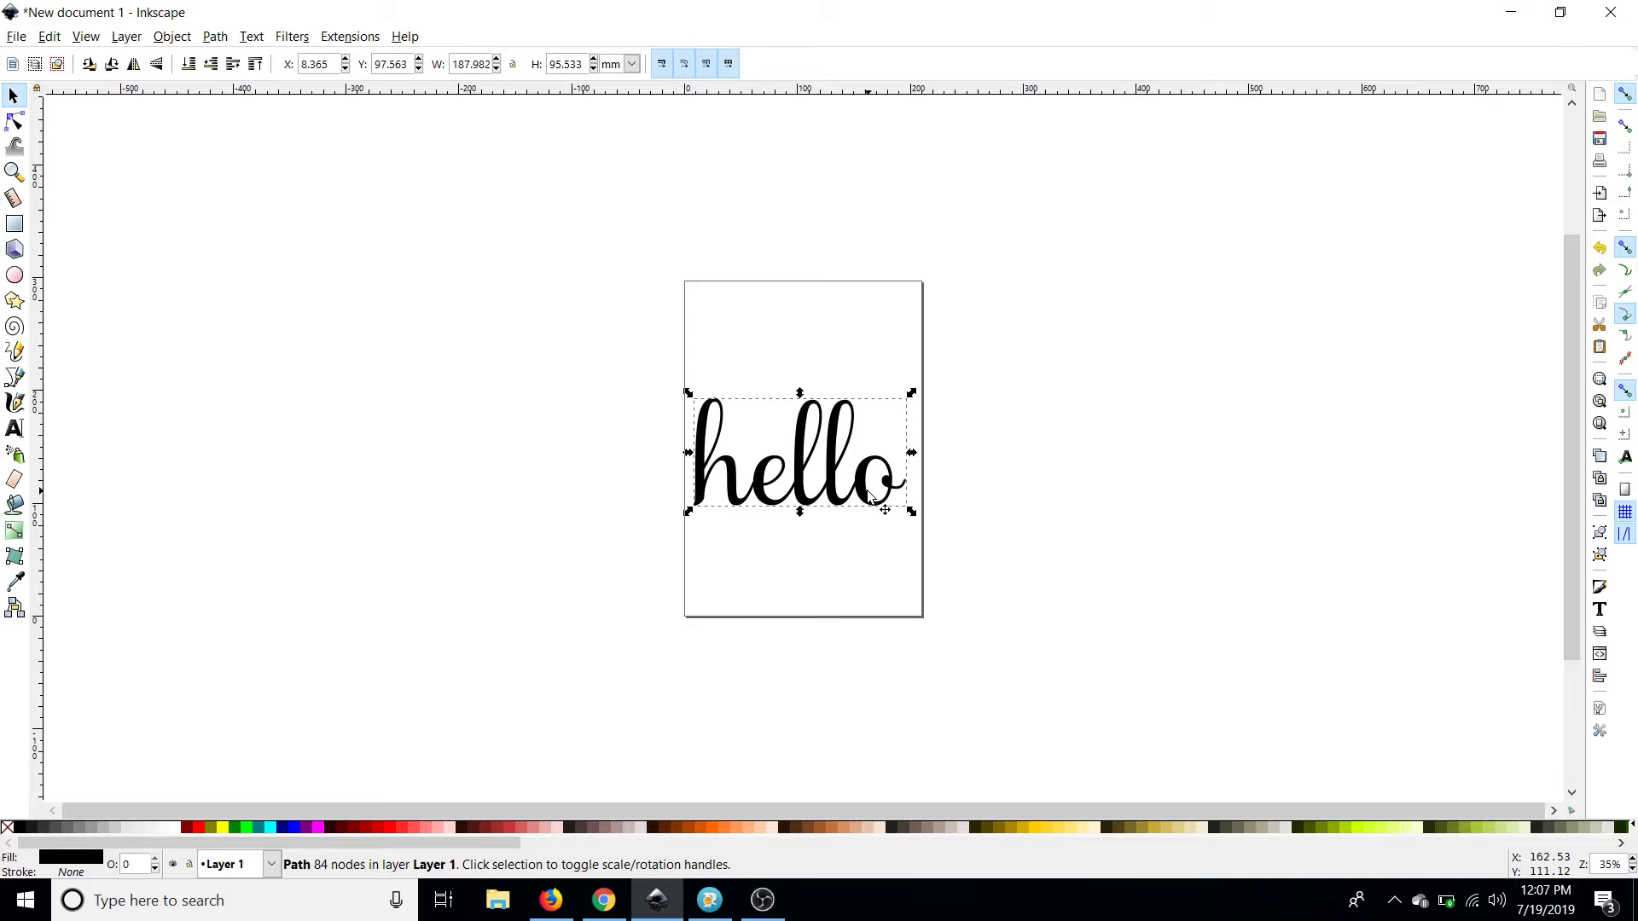
- Begin saving as Plain SVG 'hello samantha', cancel without saving, then bring FontLab Pad forward
click(18, 37)
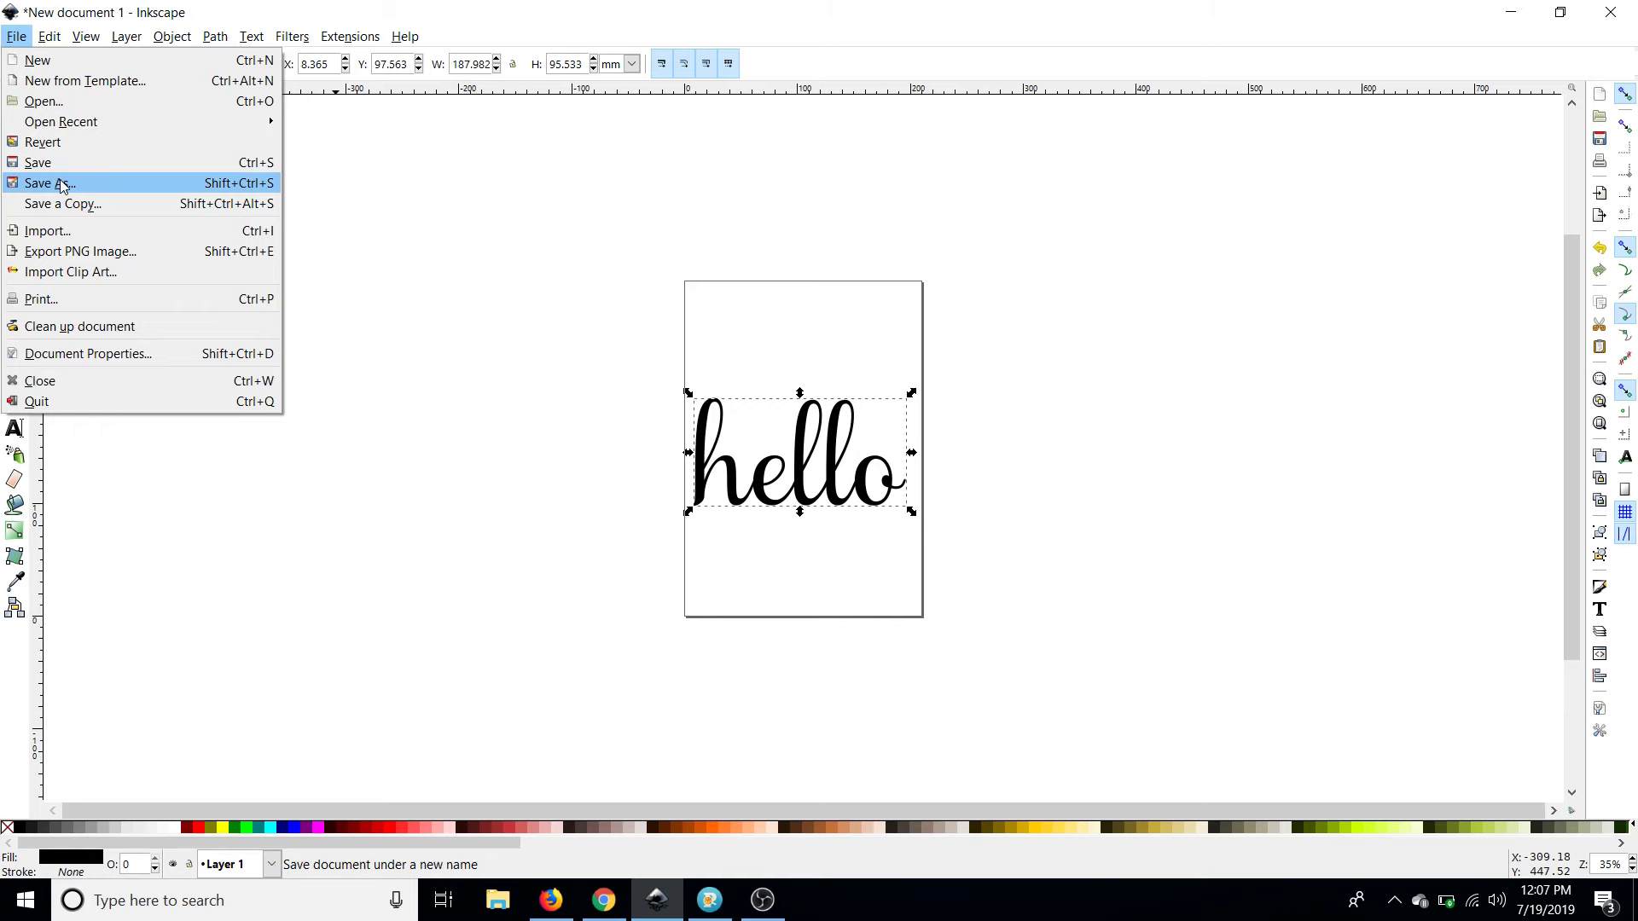
click(60, 181)
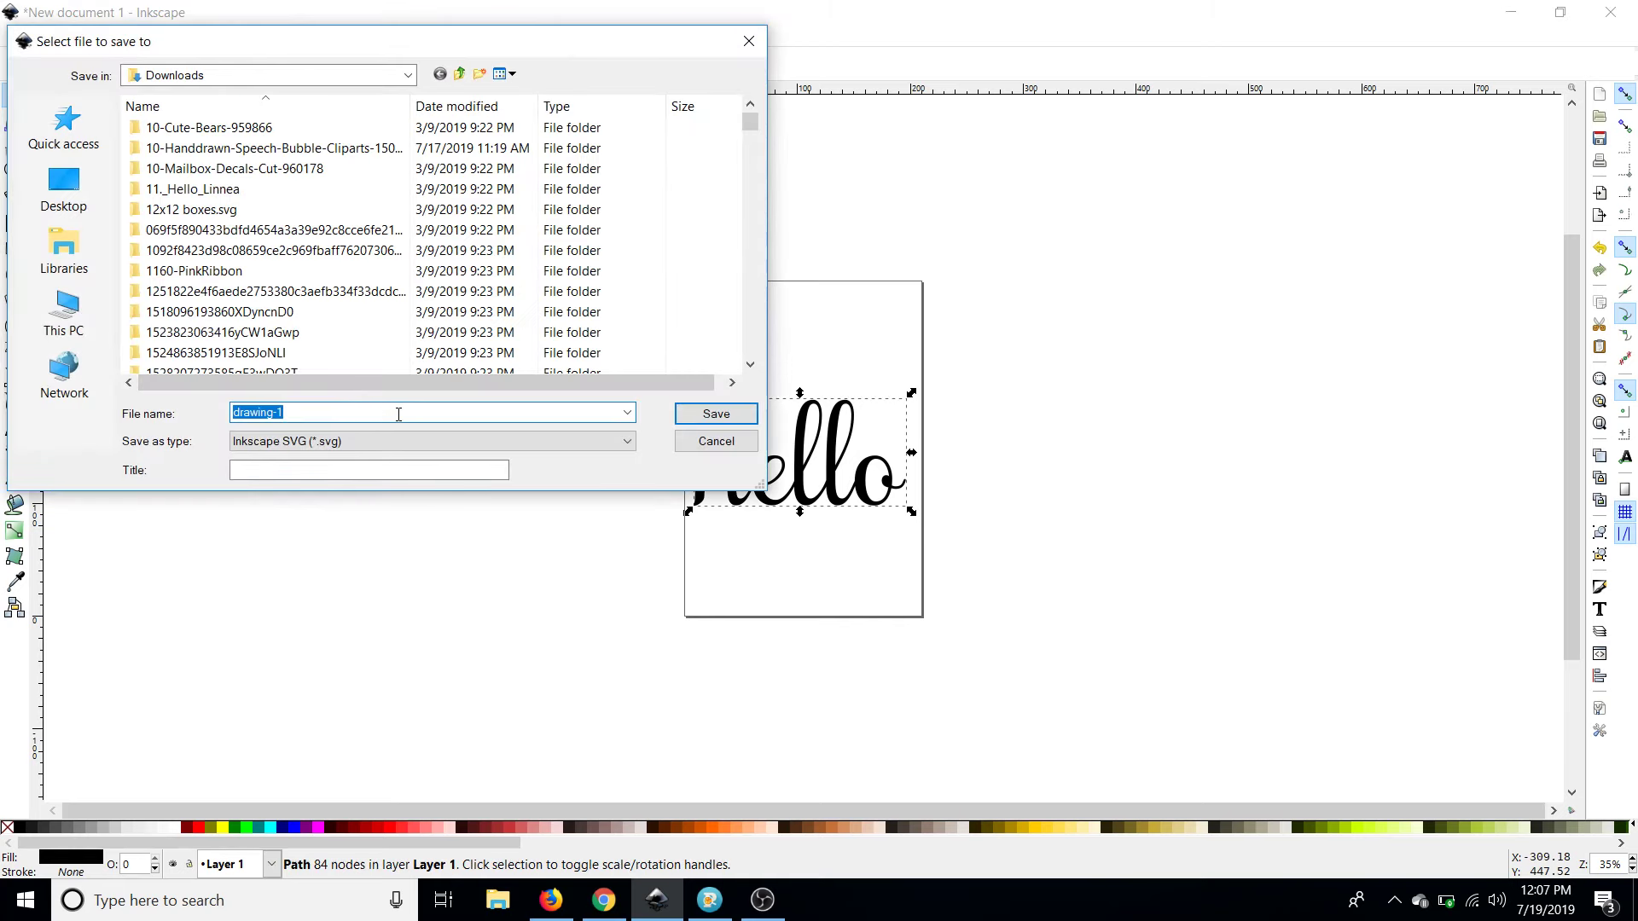
text(hello samantha)
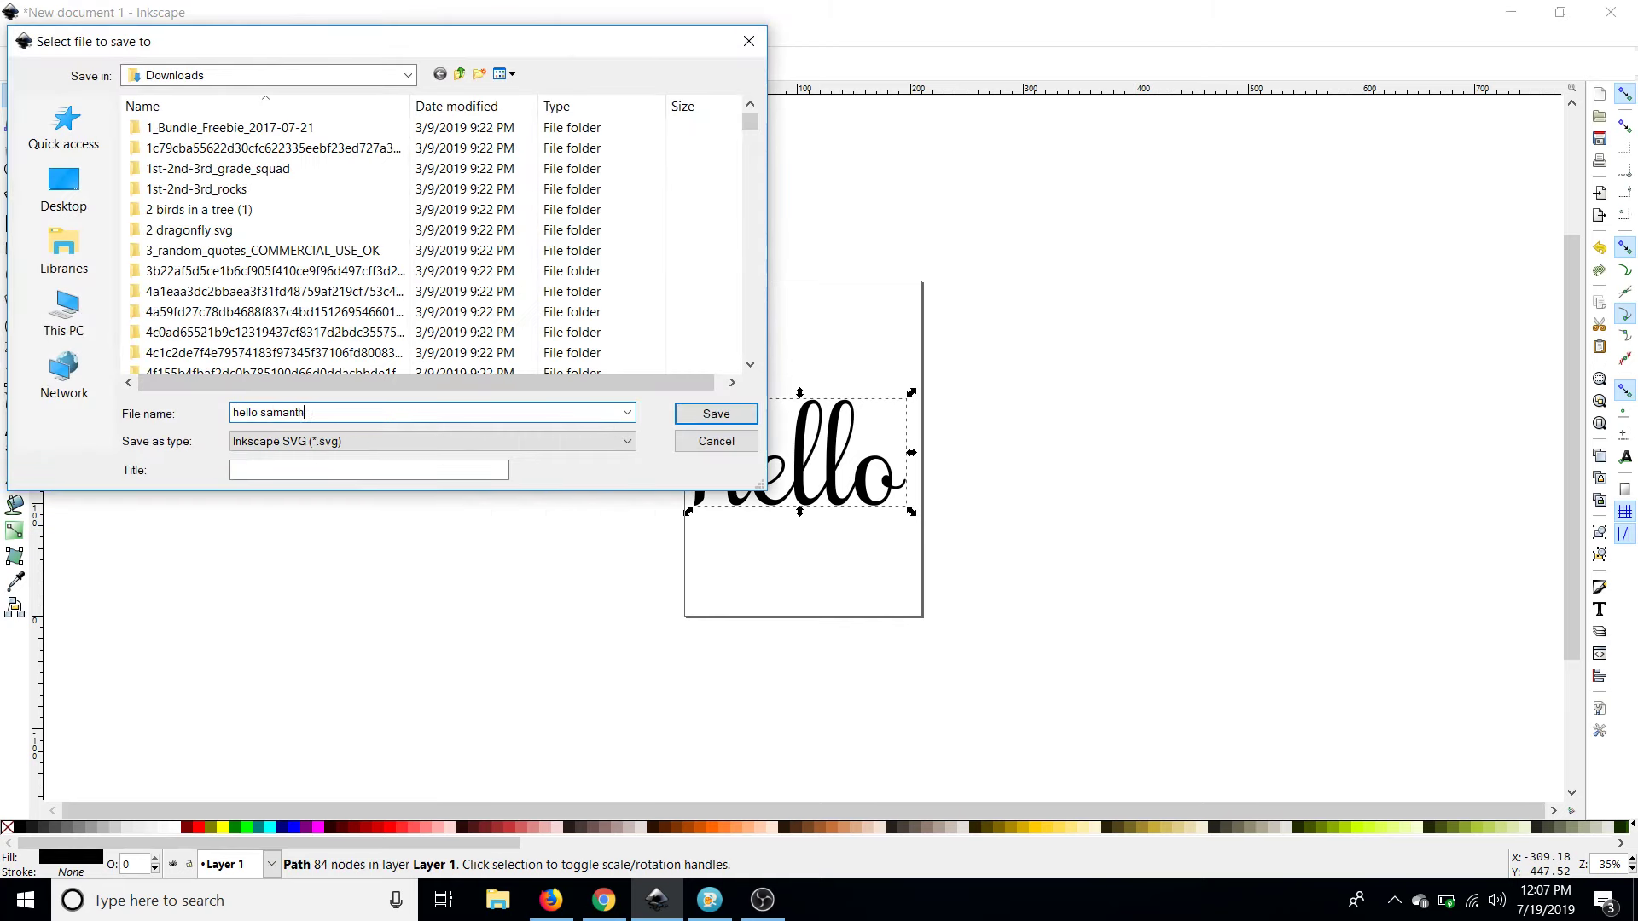
click(256, 441)
click(272, 476)
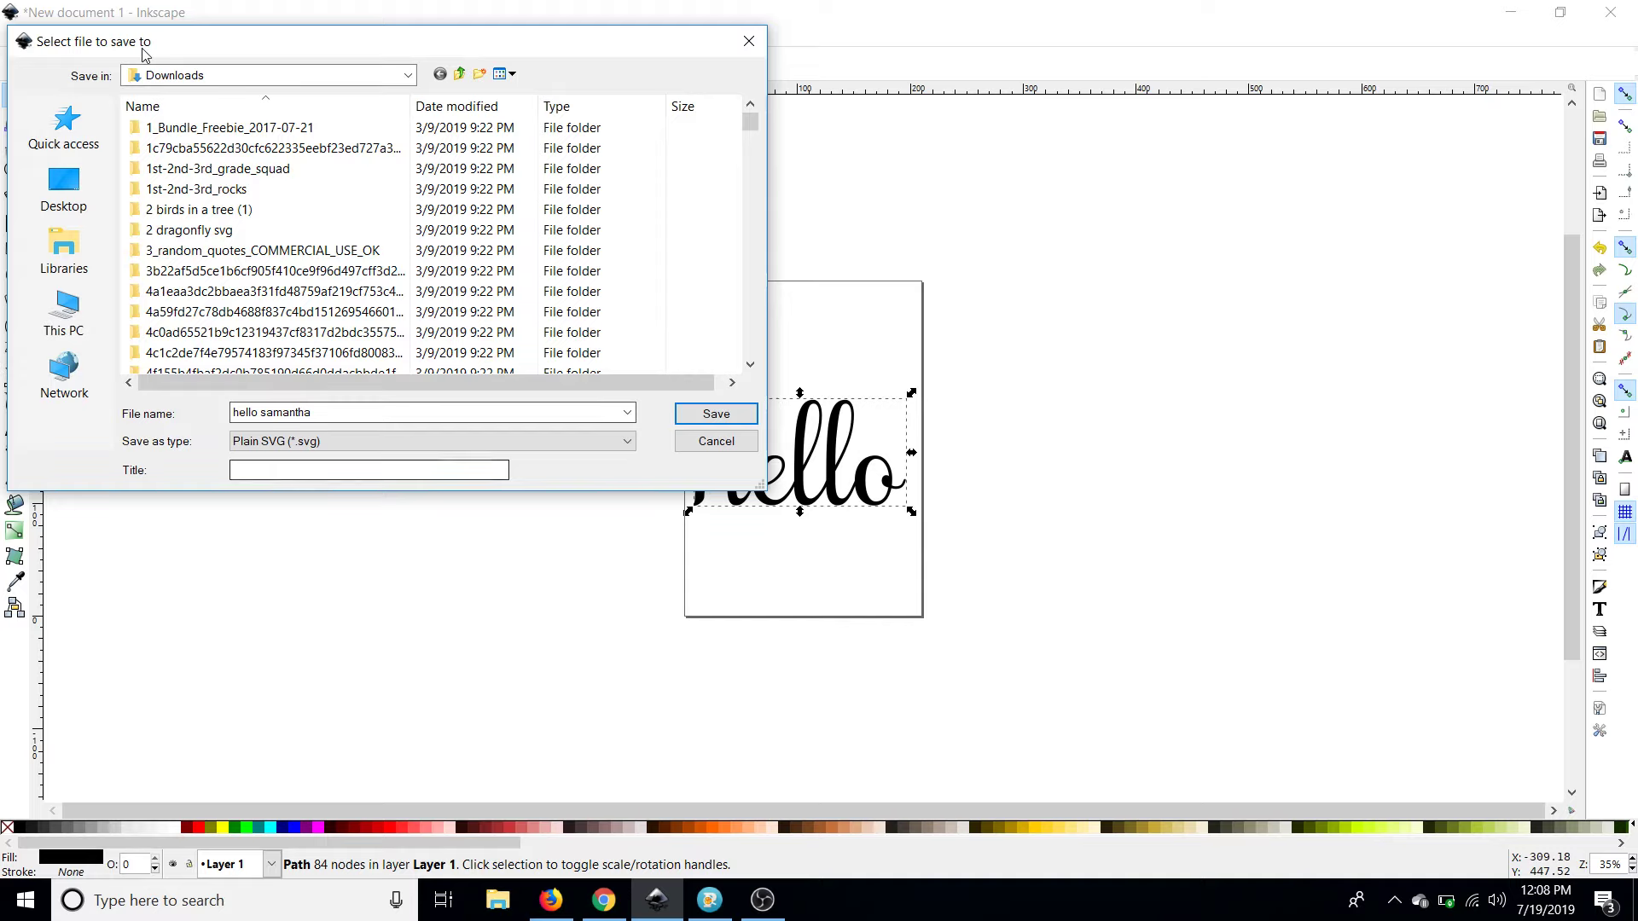
click(735, 446)
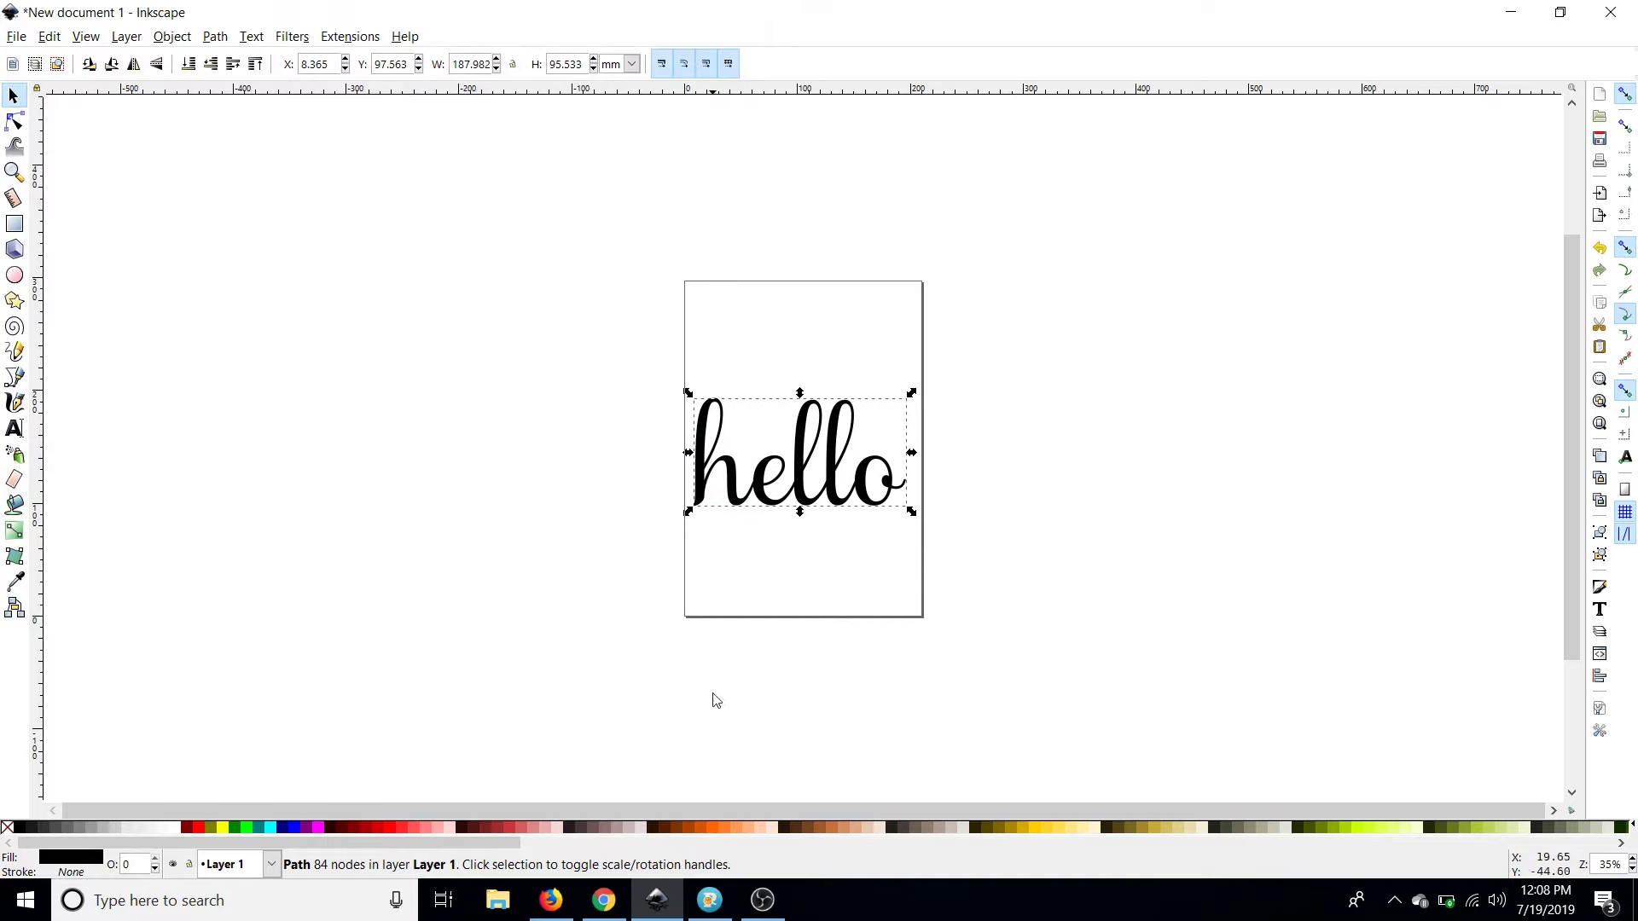
click(722, 906)
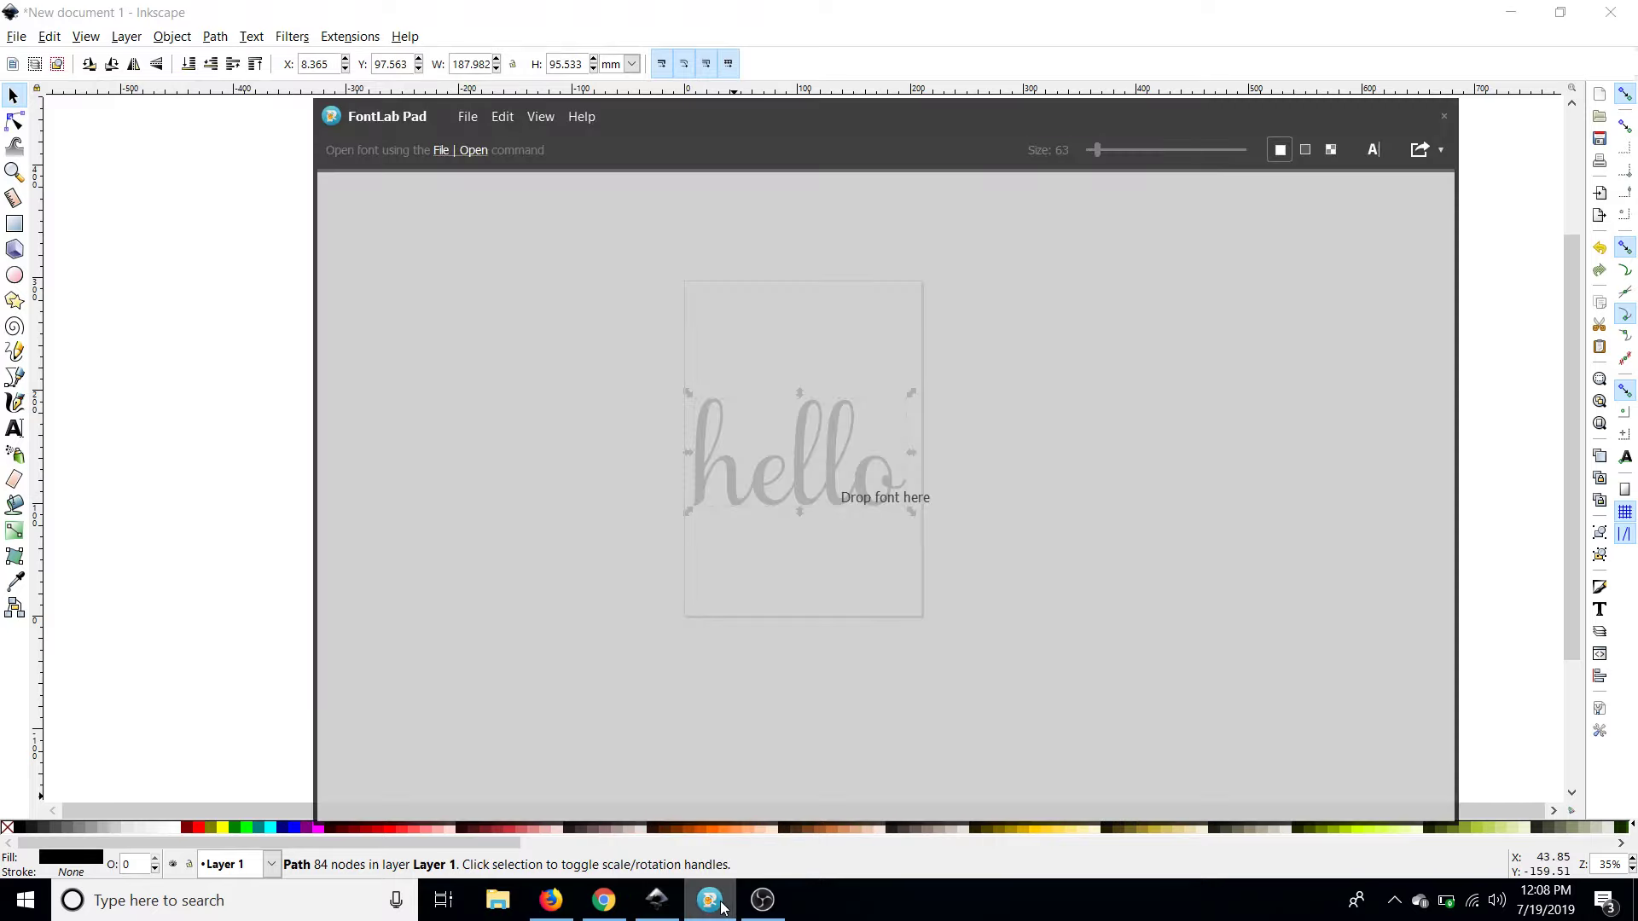
- Dismiss the low-battery warning and open the Open Installed Fonts dialog from the File menu
click(469, 115)
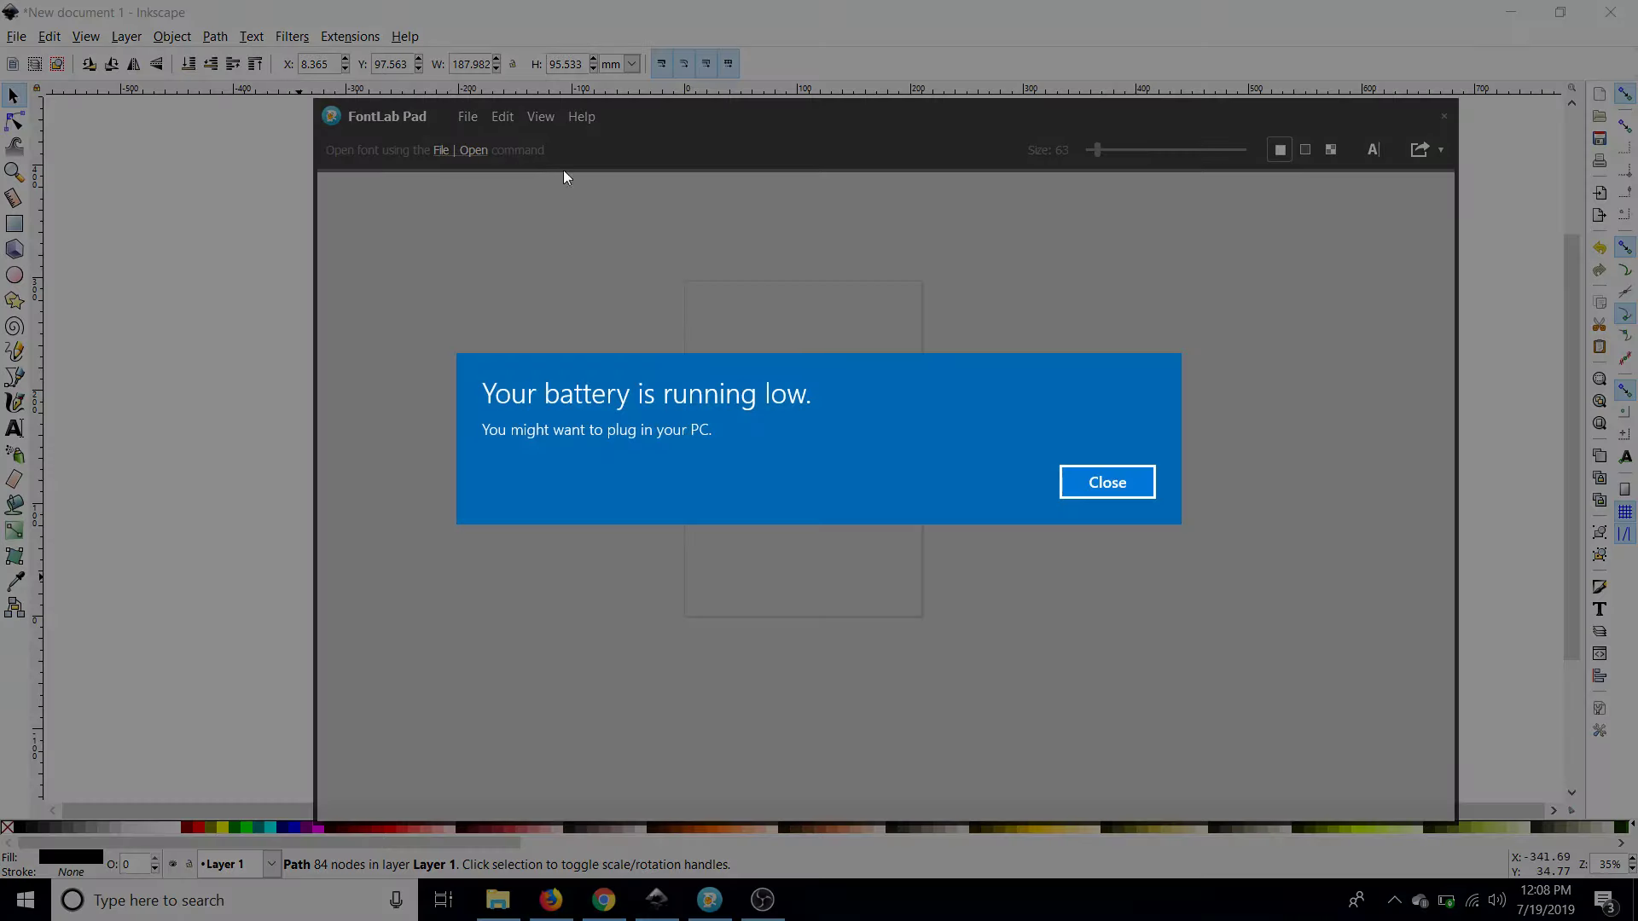
click(1068, 486)
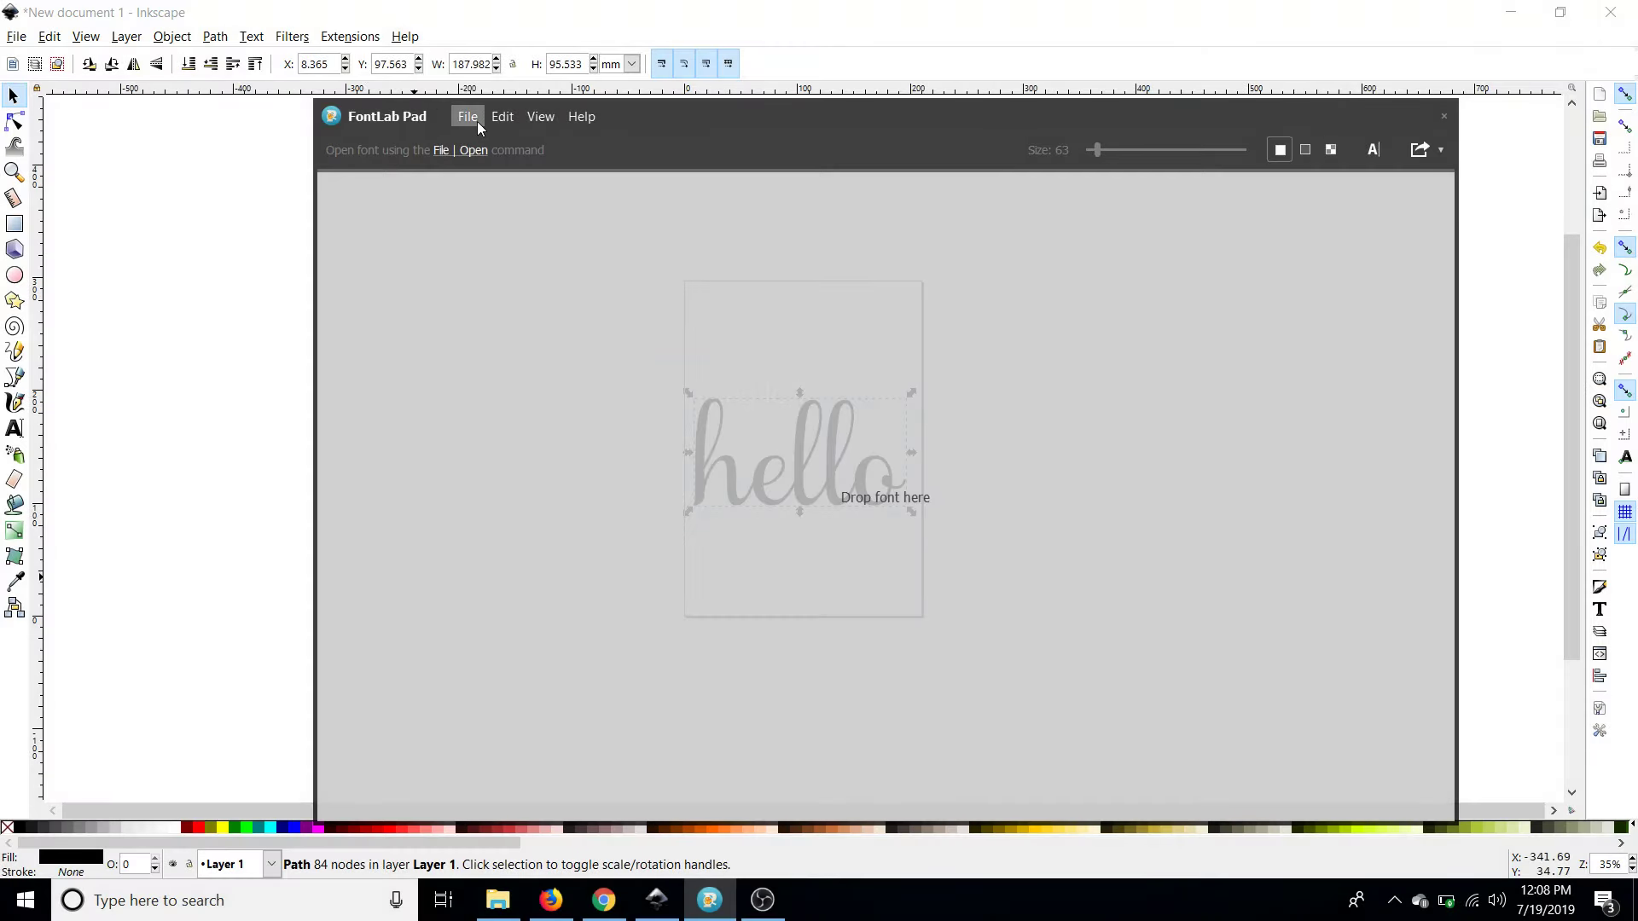
click(476, 121)
click(500, 162)
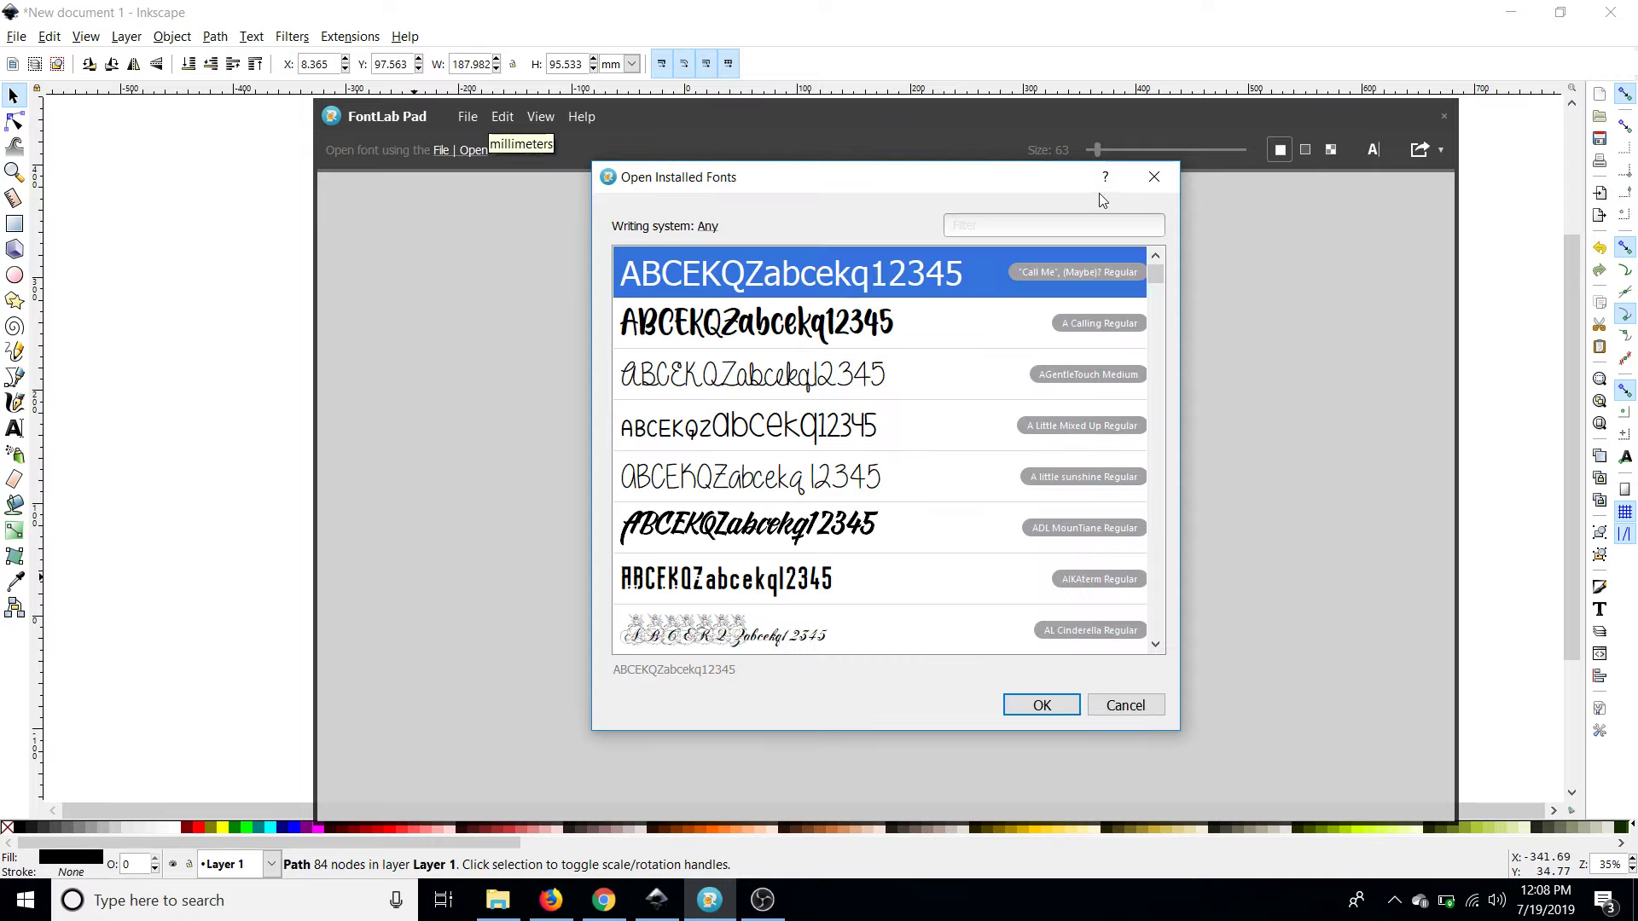
- Filter the font list by 'saman' and load Samantha Upright Regular
click(1083, 222)
text(s)
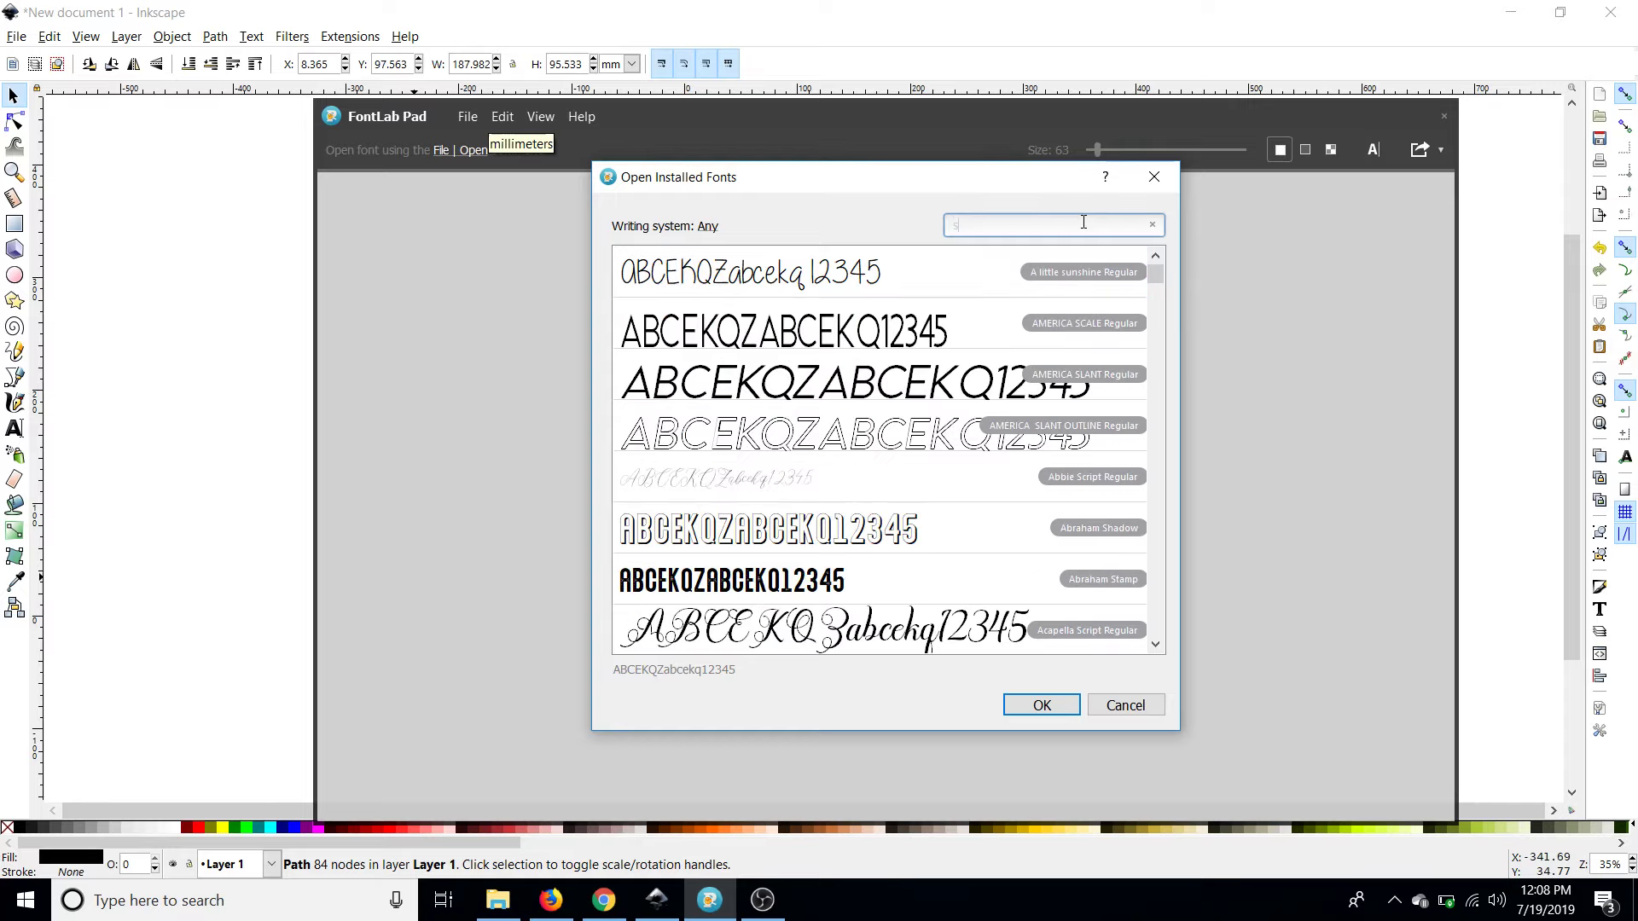
text(aman)
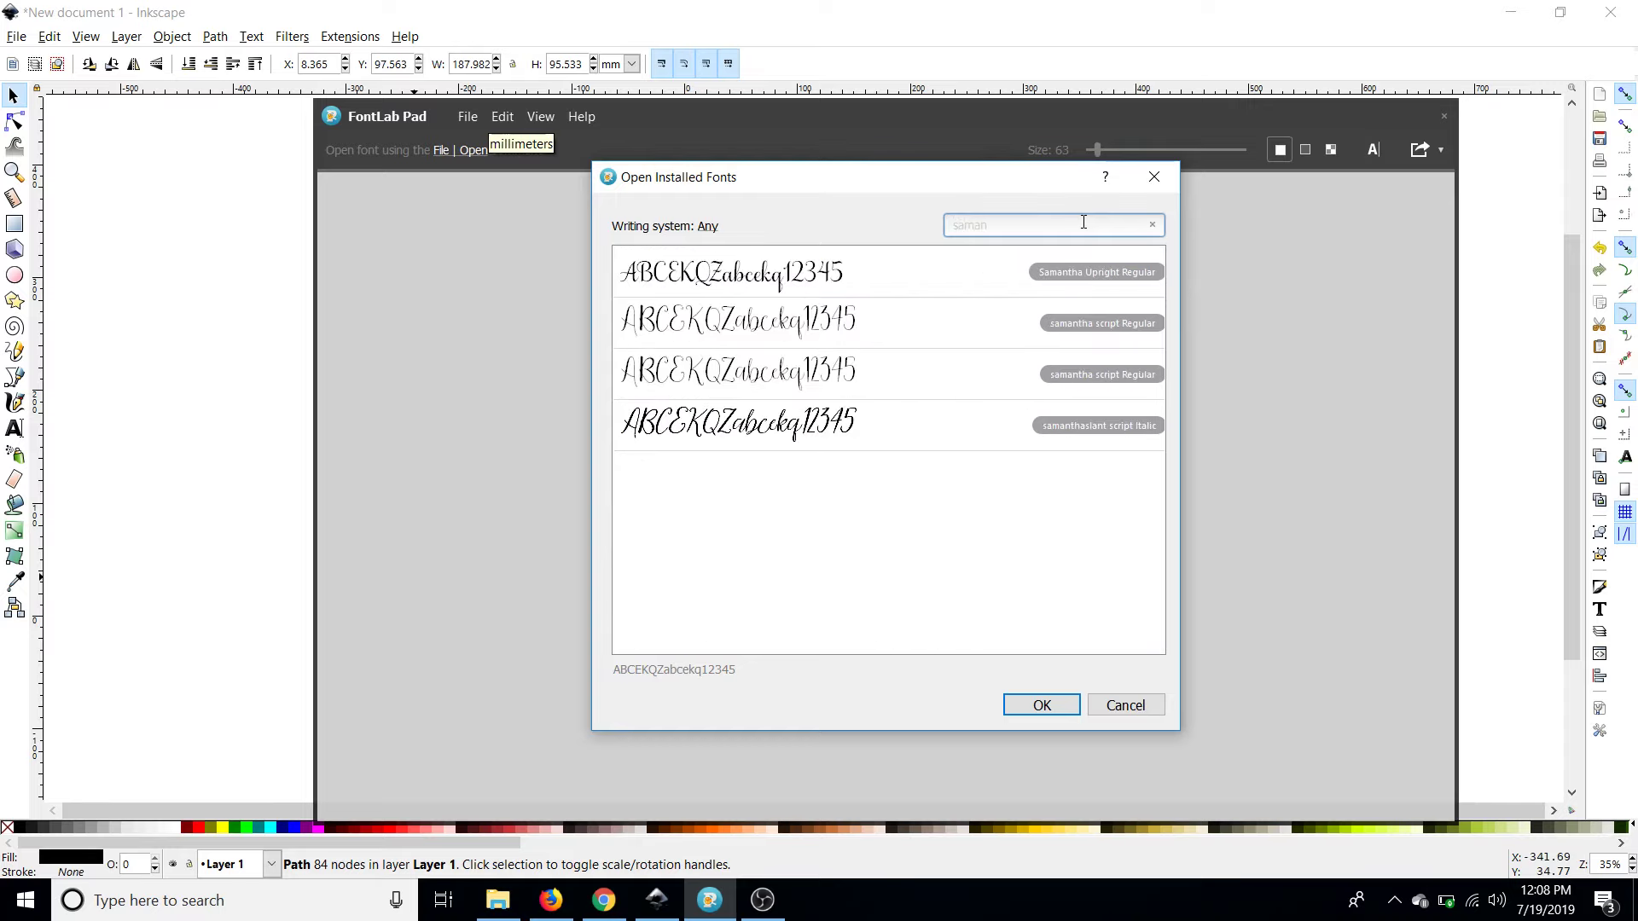
click(931, 294)
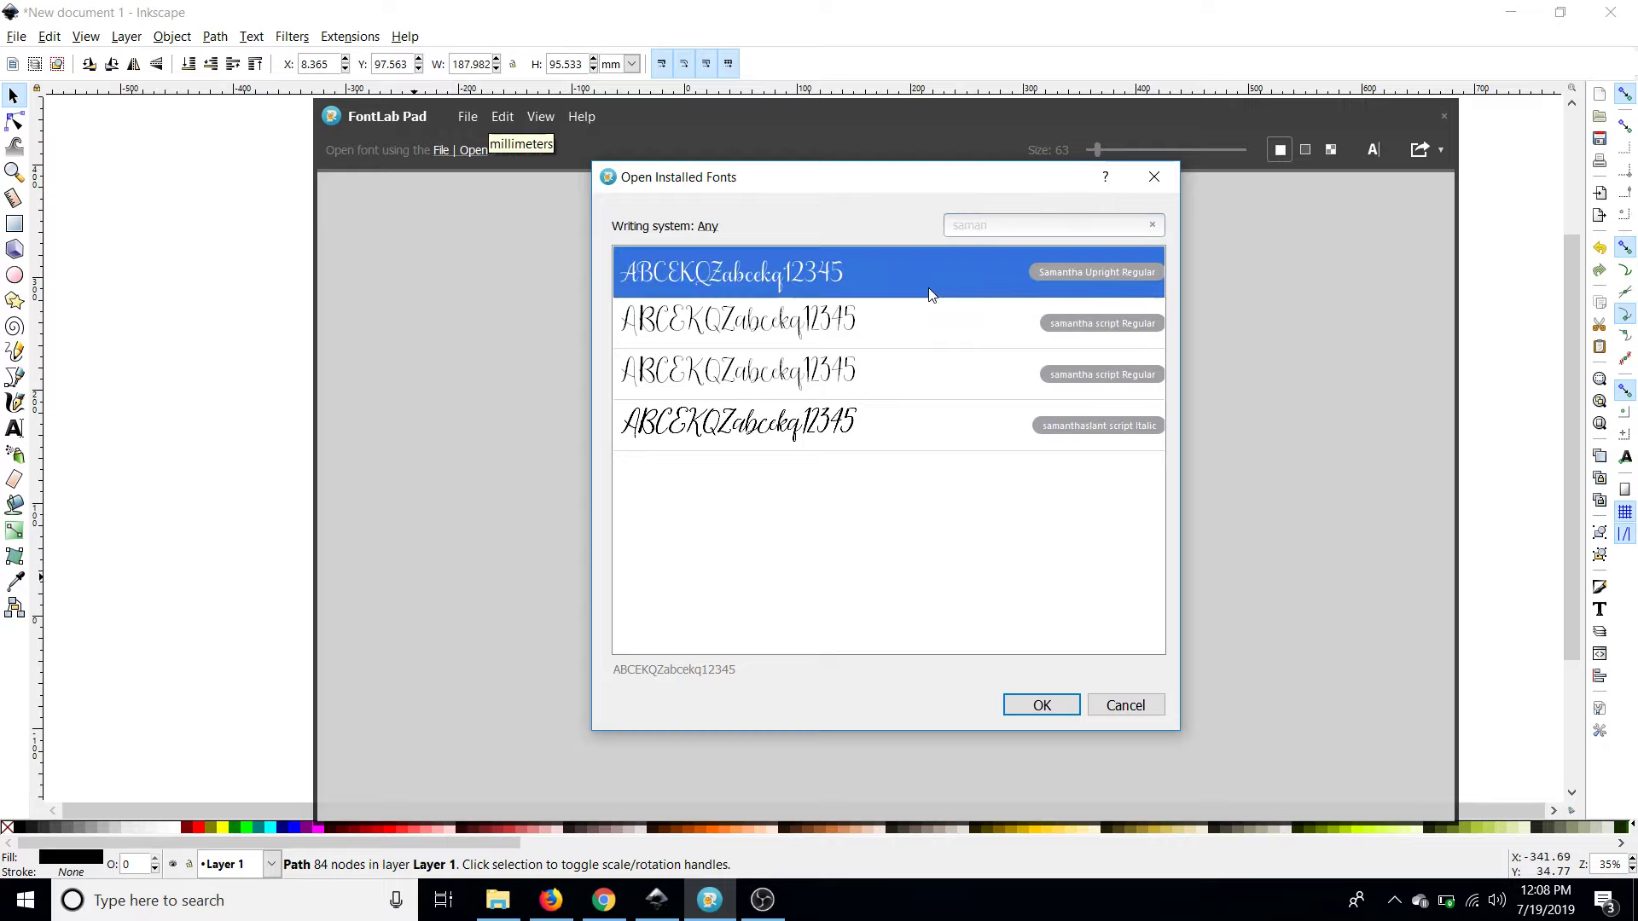
click(1016, 706)
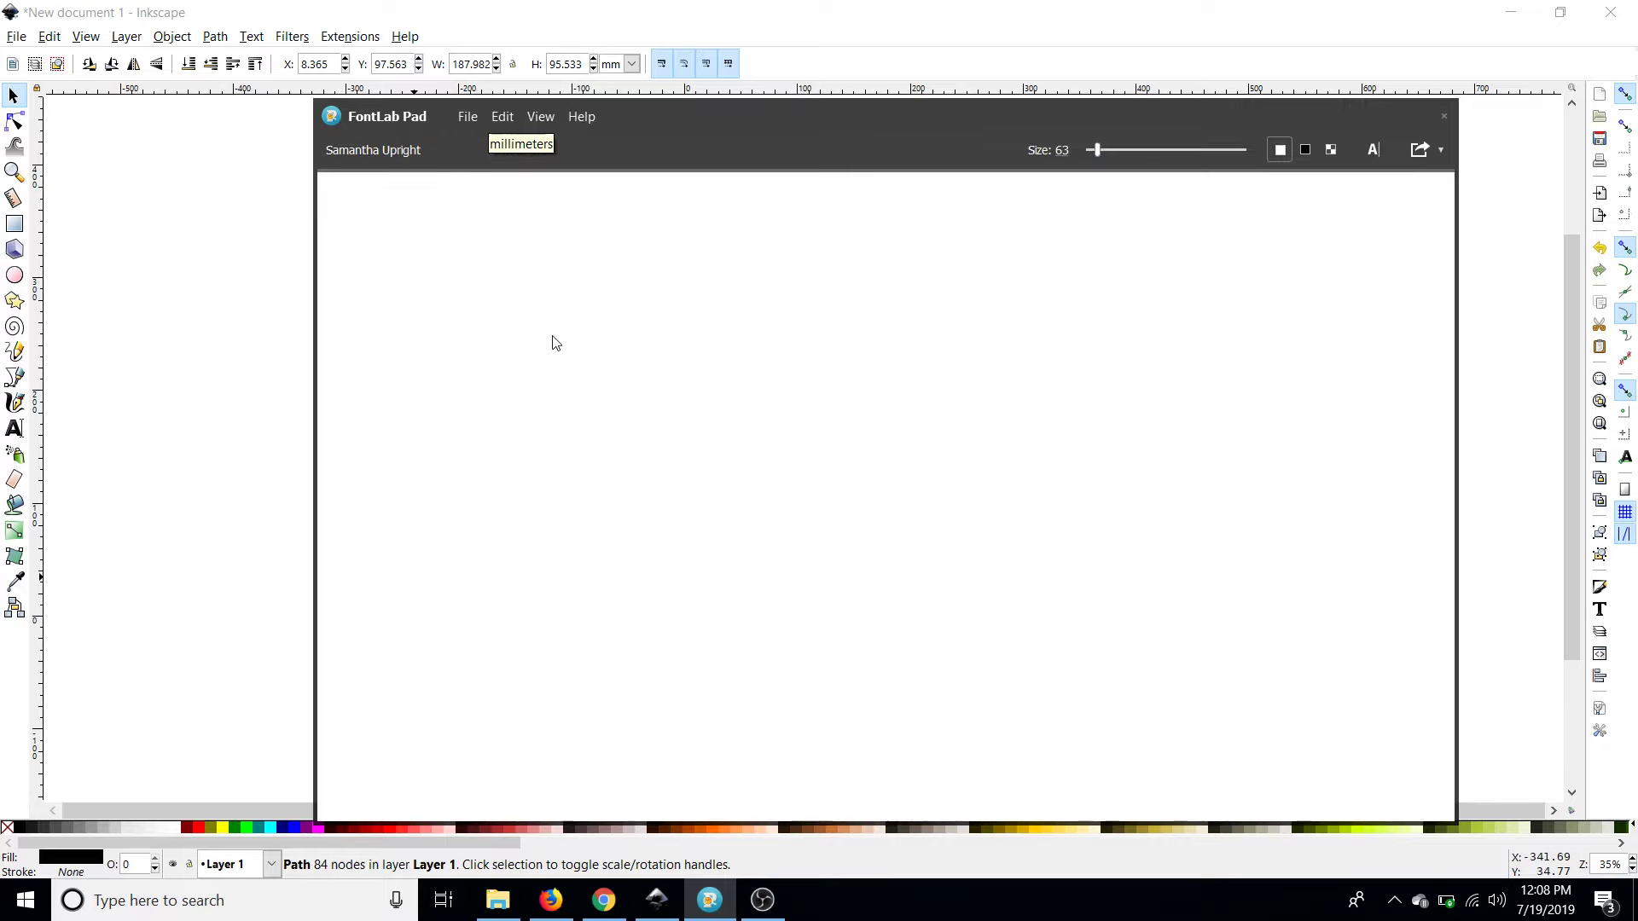
- Type 'hello' in Samantha Upright and bring up the Save Picture dialog for it
text(hello)
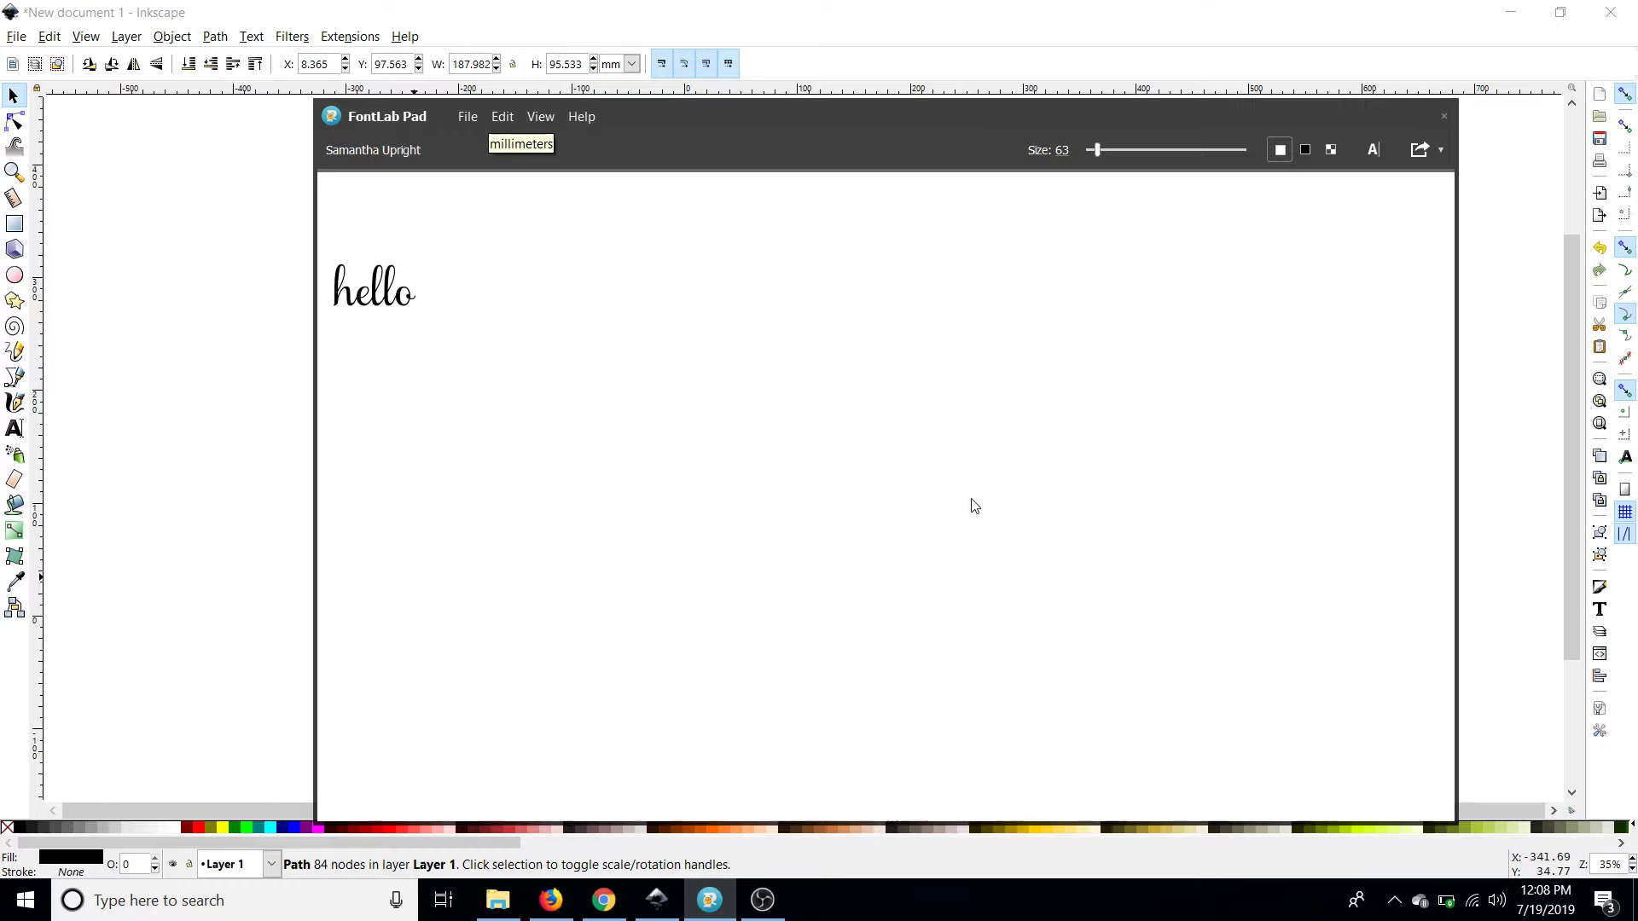
click(1421, 154)
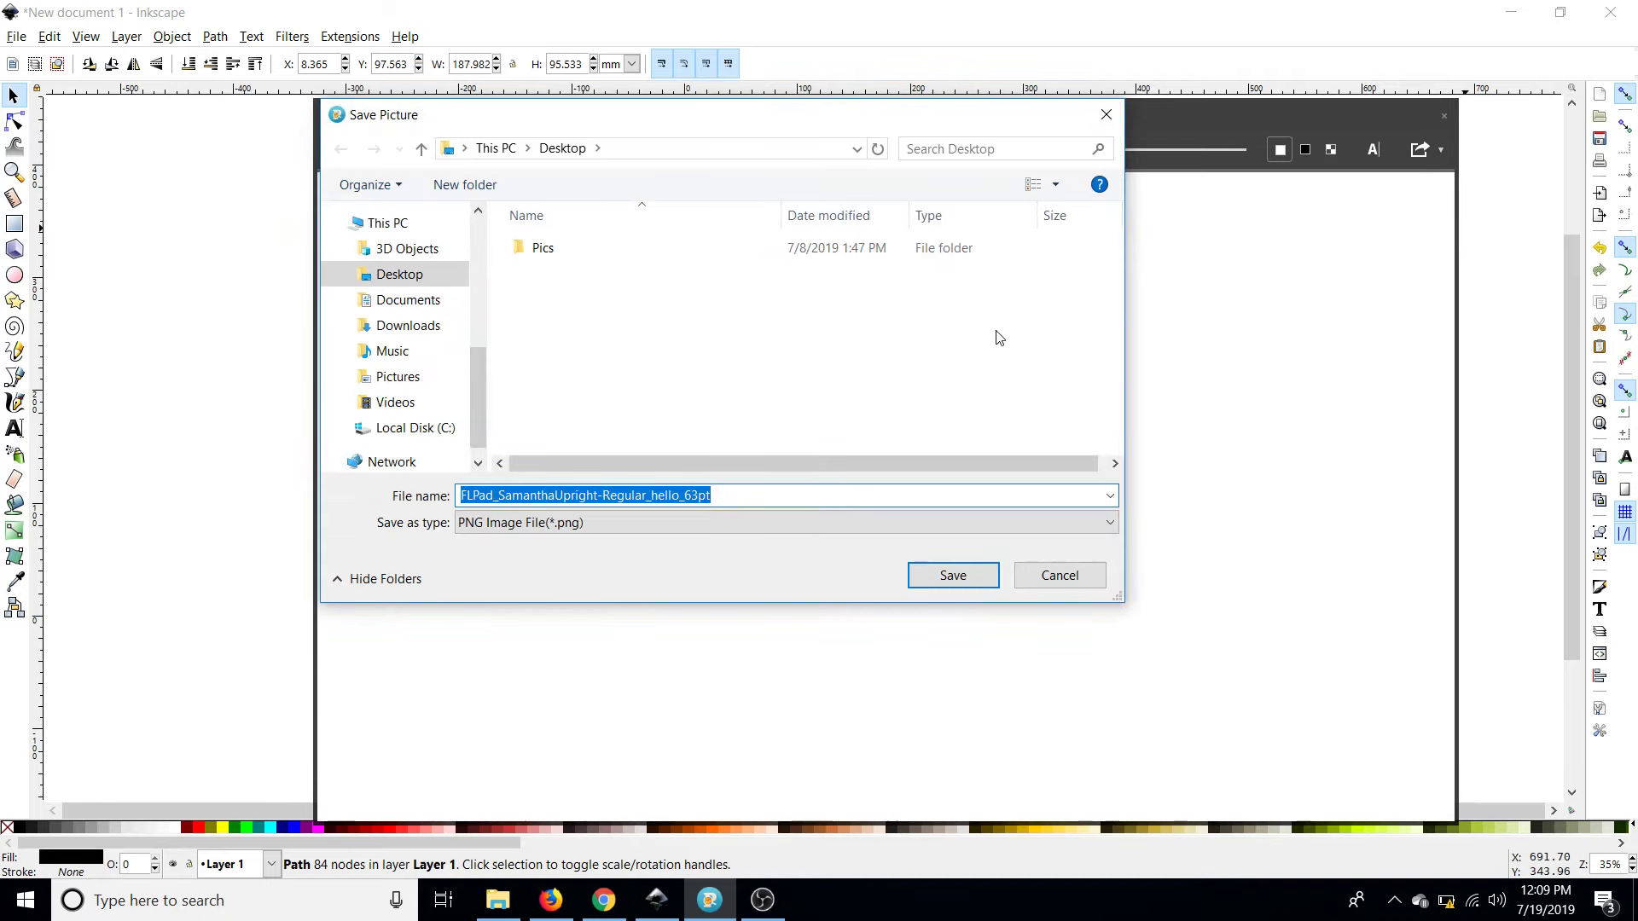
- Name the picture 'hello samantha', target the Downloads folder, and choose SVG File (*.svg)
text(hello)
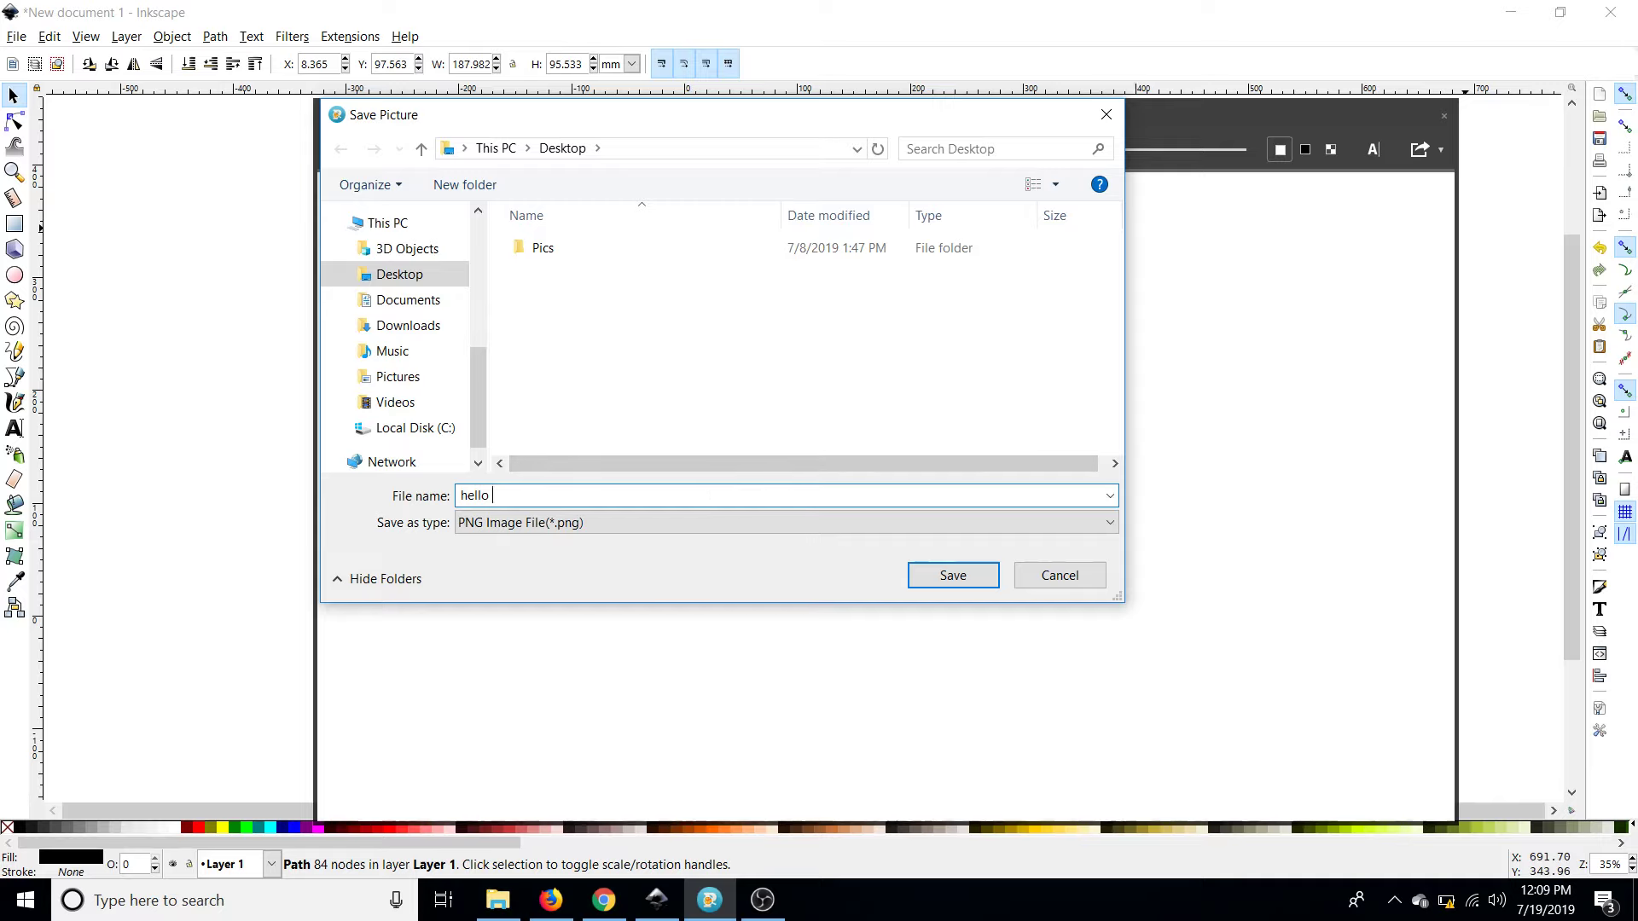
text( samantha)
click(408, 326)
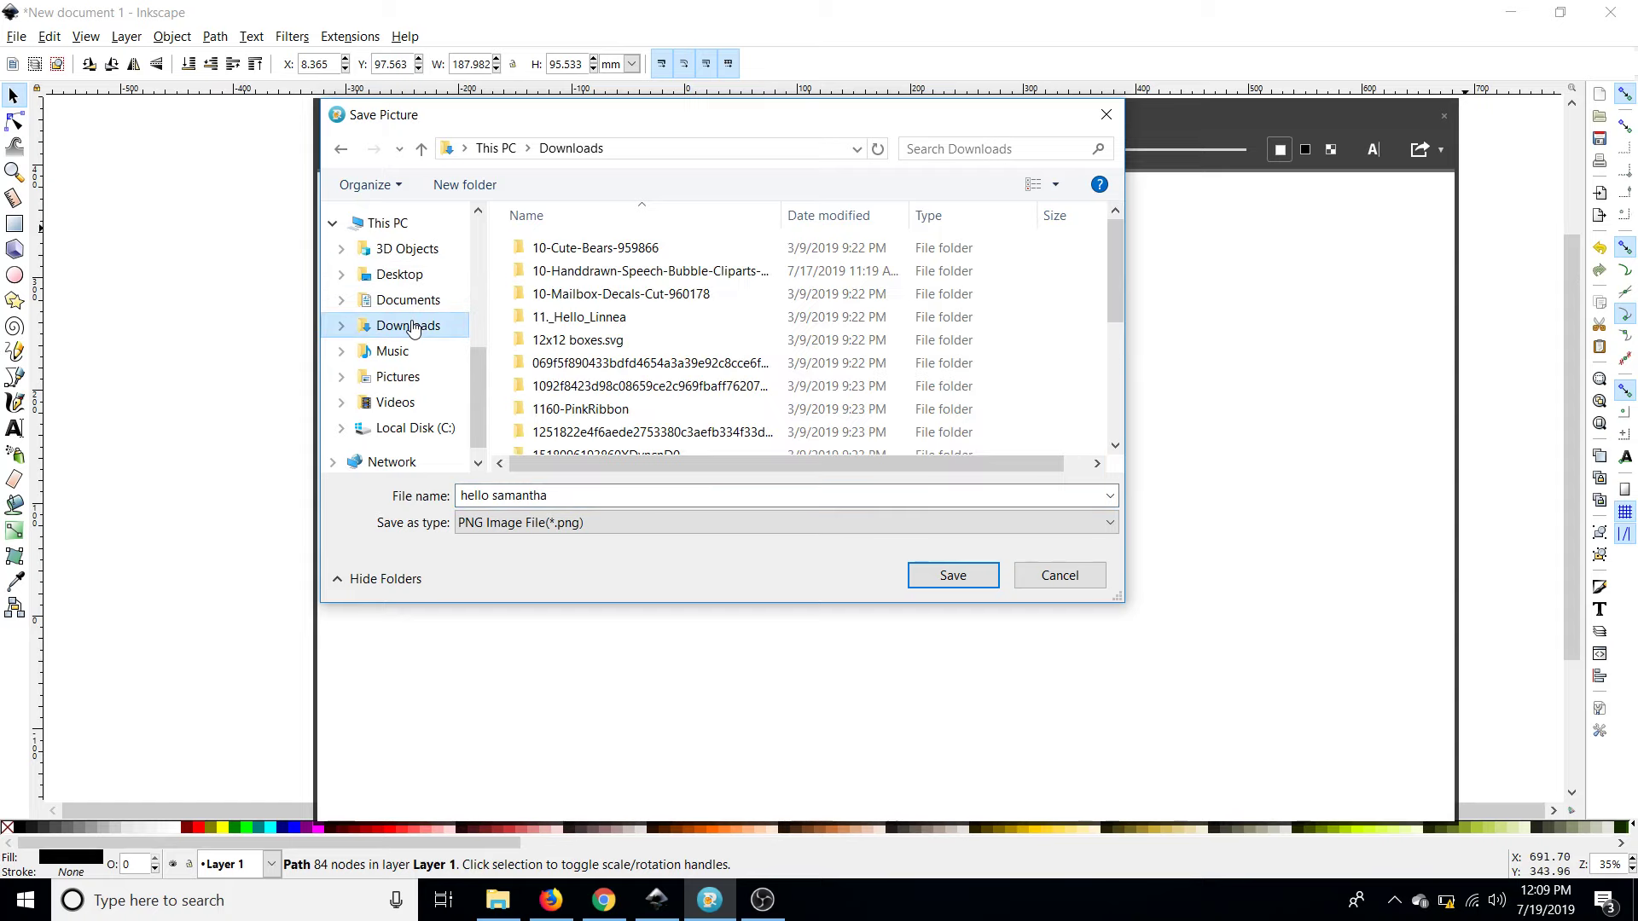
click(547, 536)
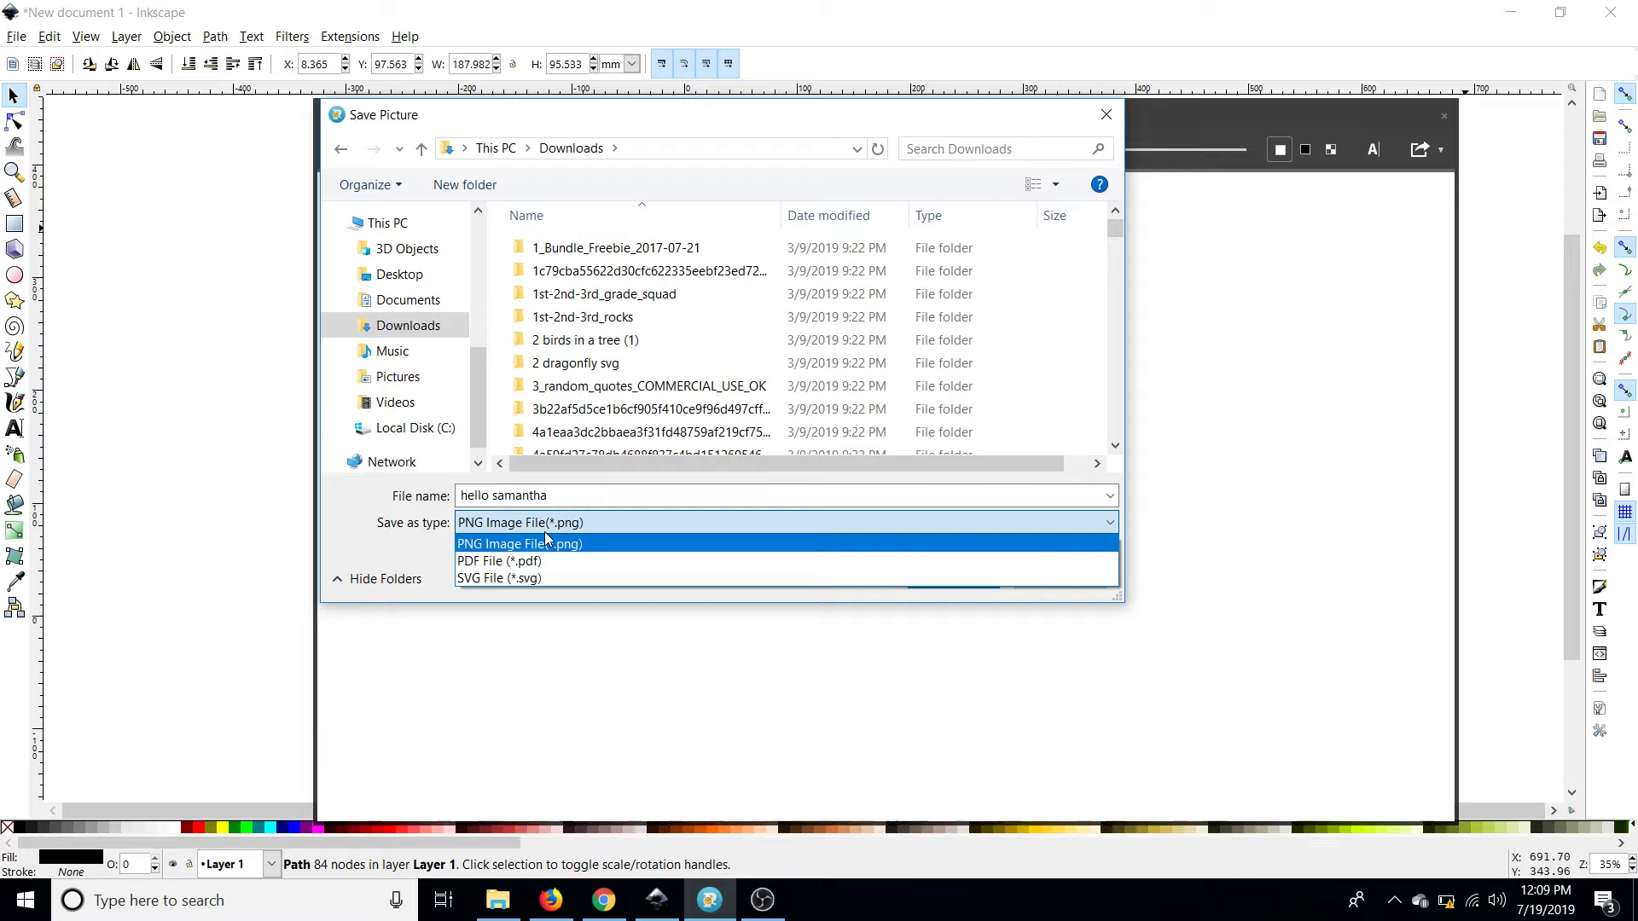
click(546, 579)
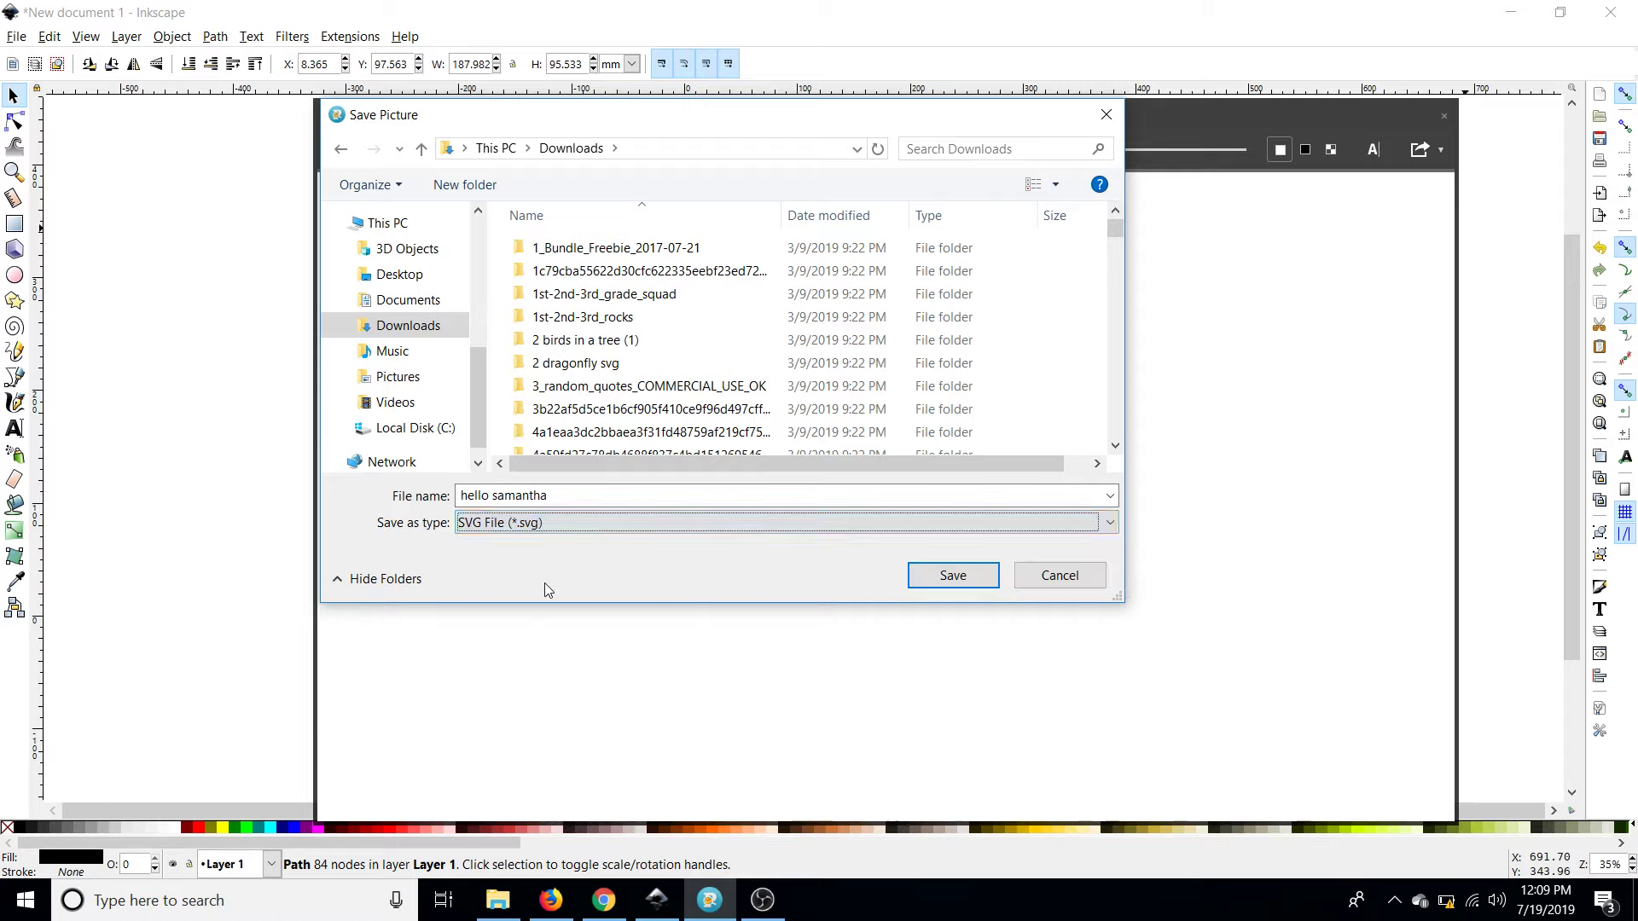